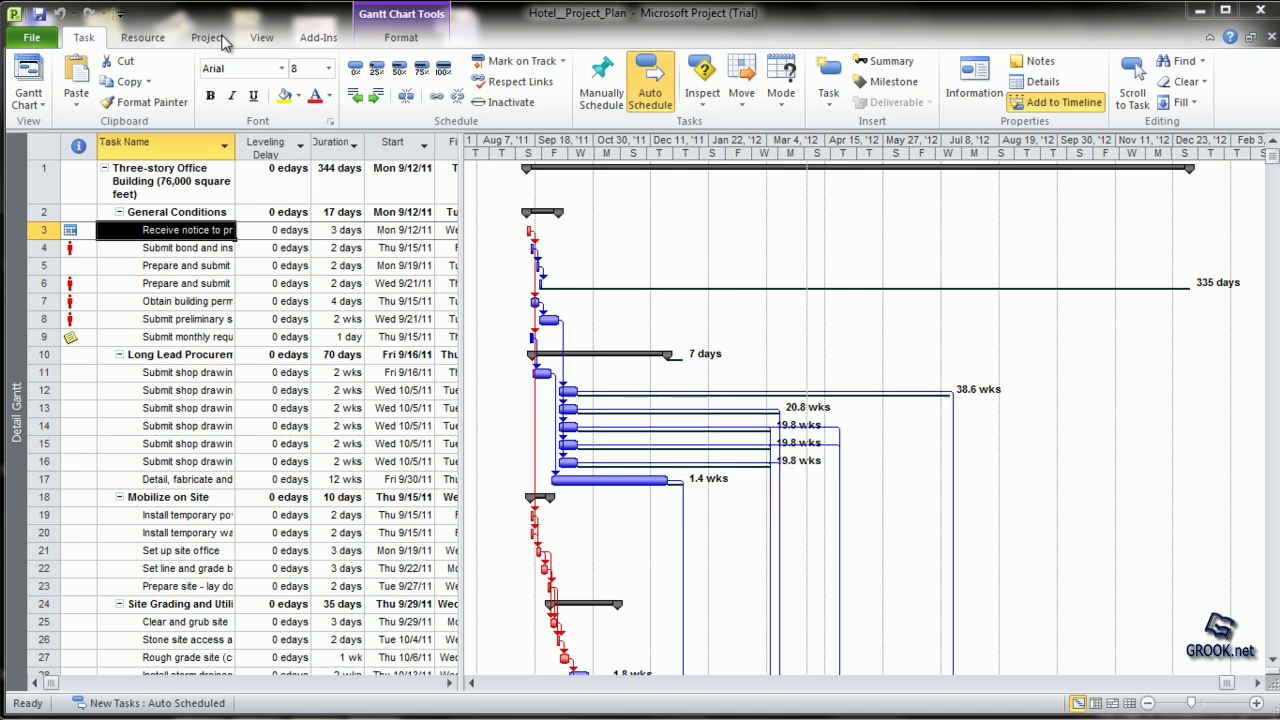
# Generate the Project Summary overview report for Commercial Construction in print preview
pyautogui.click(212, 38)
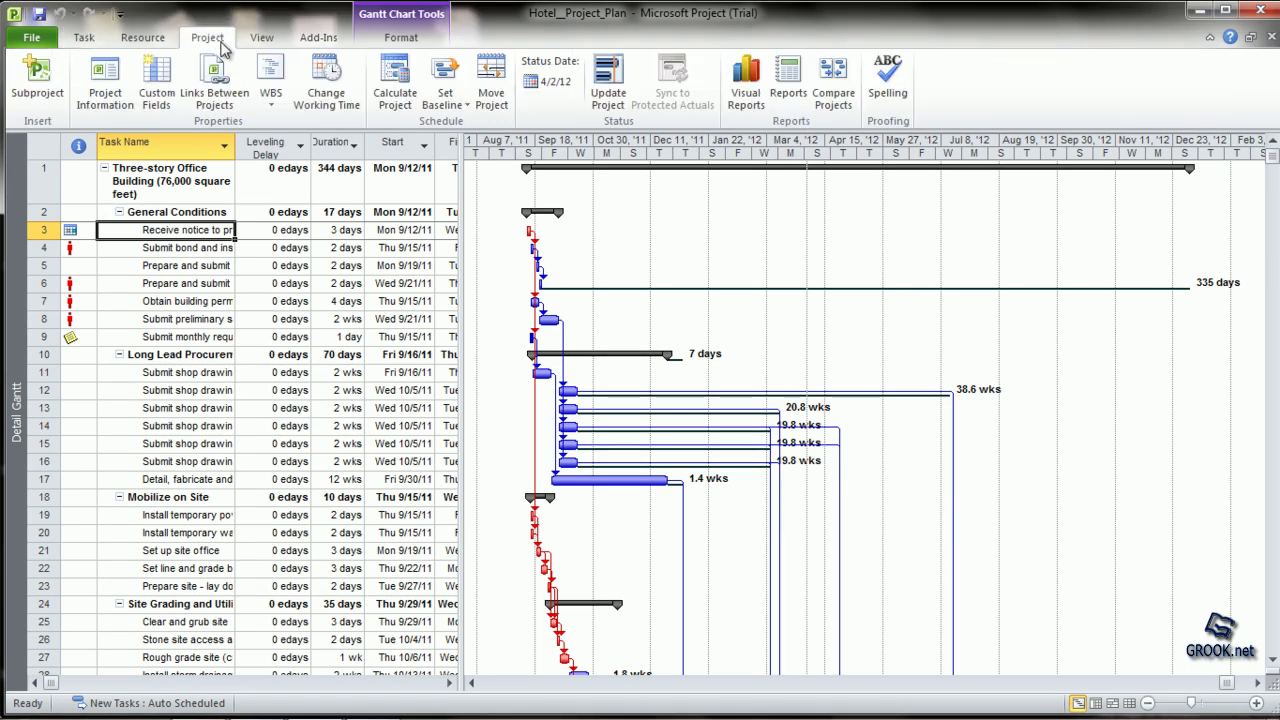
pyautogui.click(788, 80)
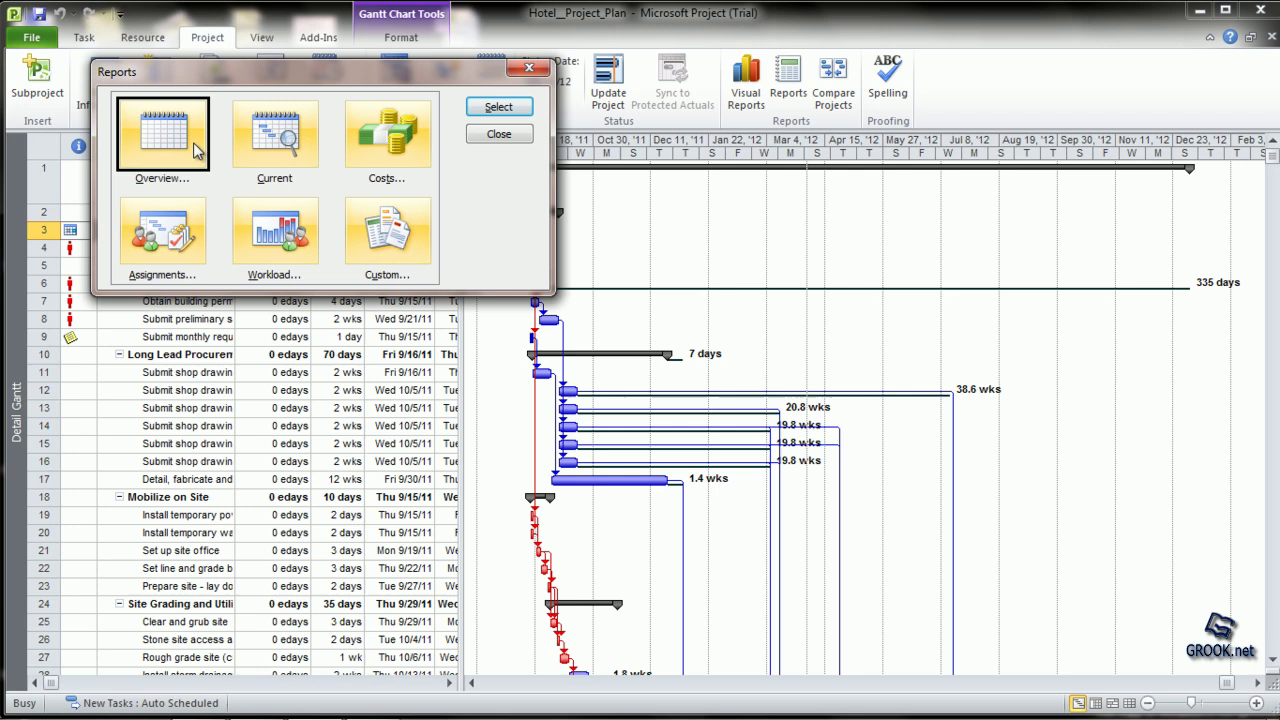
pyautogui.click(499, 107)
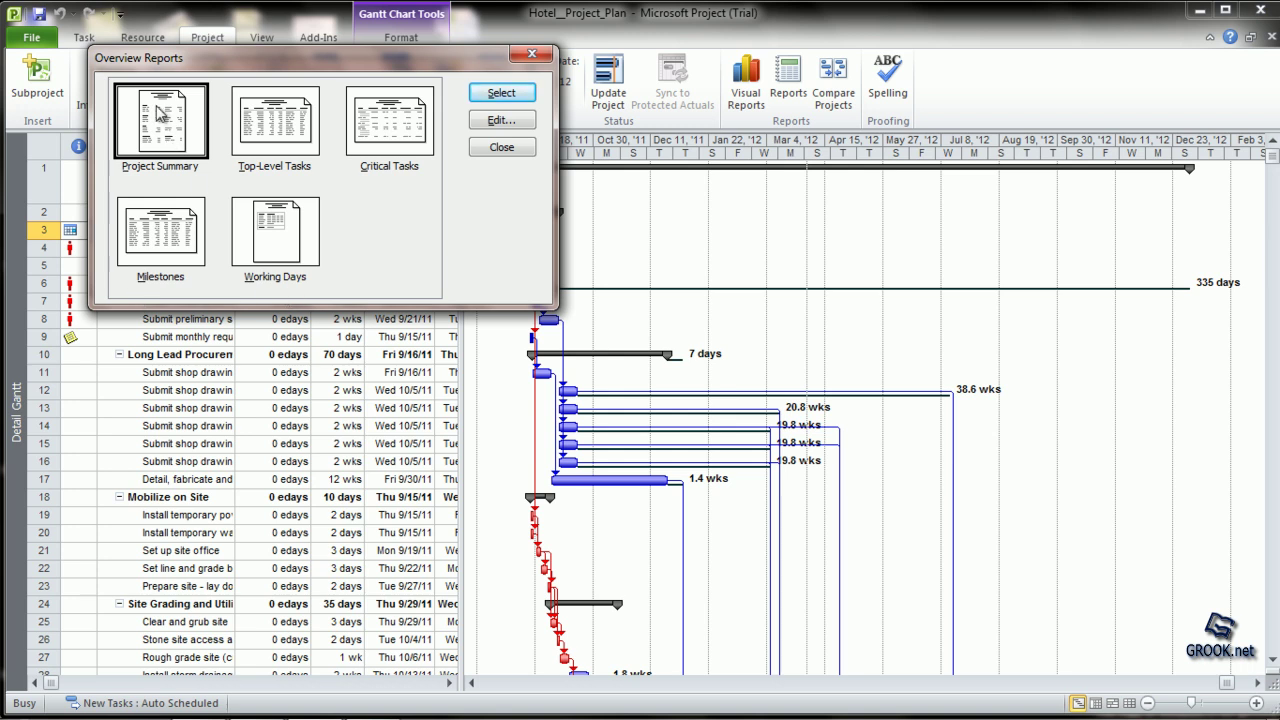
pyautogui.click(504, 95)
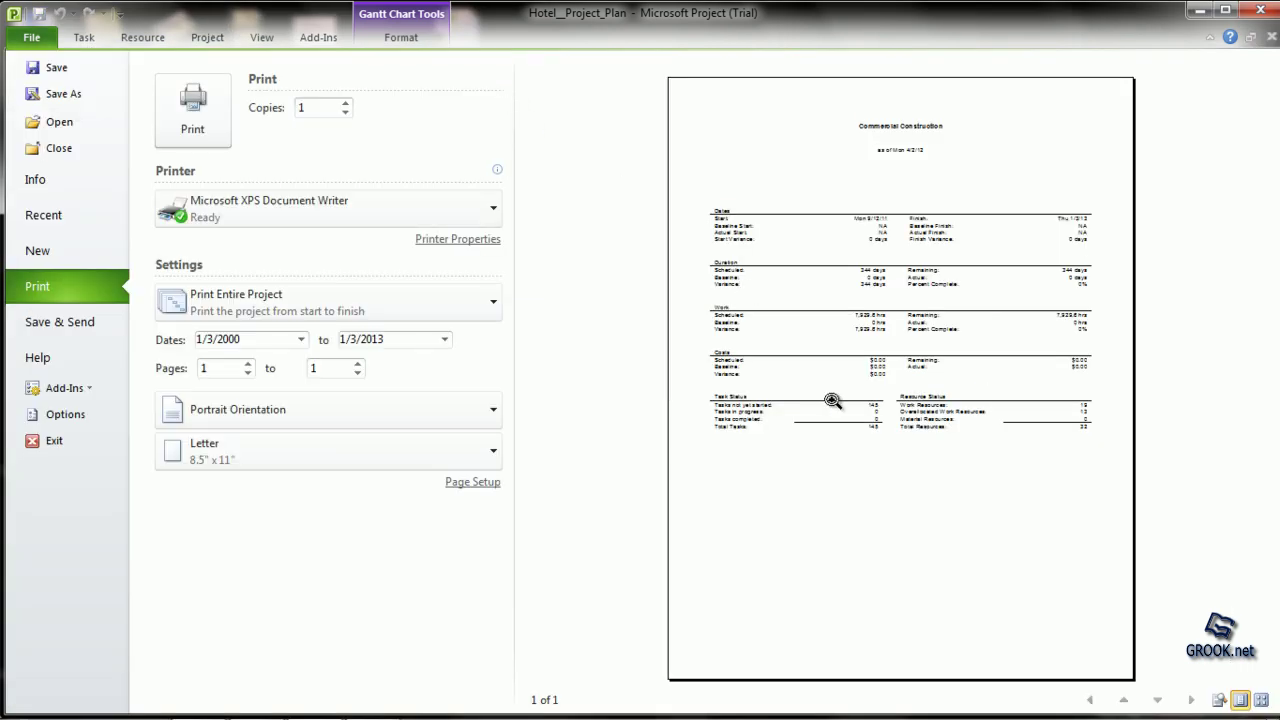
# Zoom into the Project Summary preview to read it, then return to the Gantt chart
pyautogui.click(921, 339)
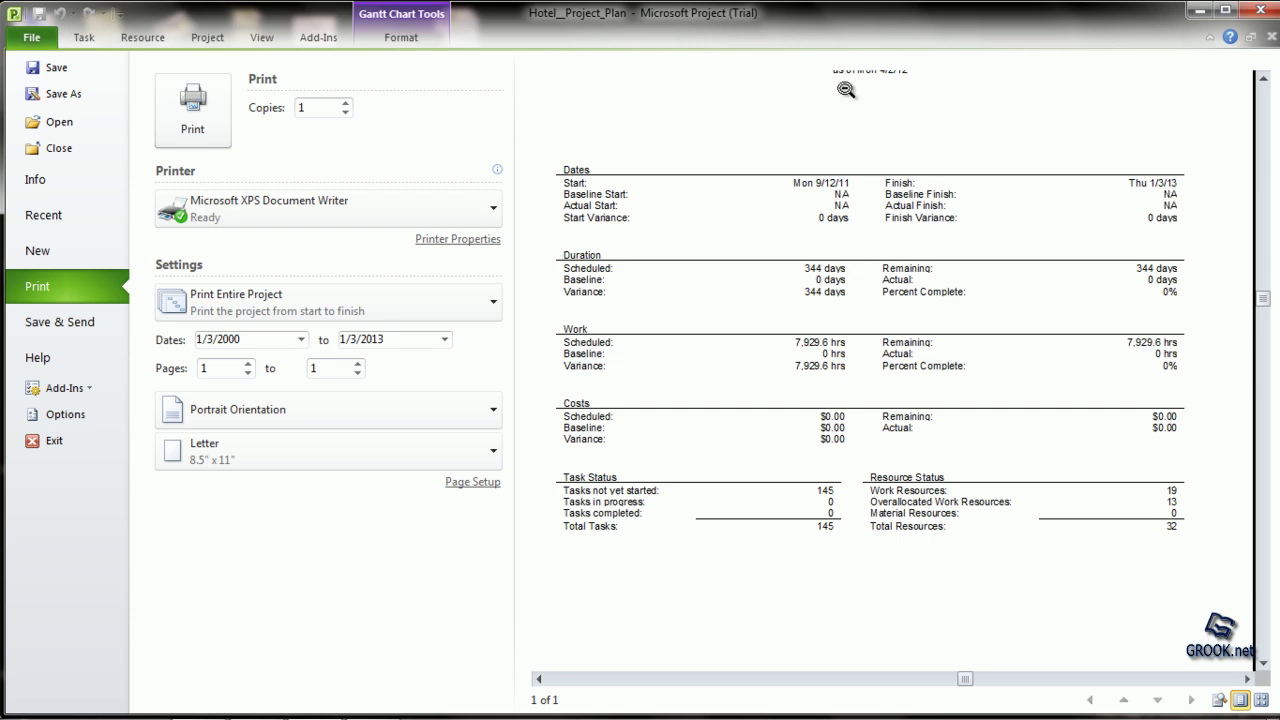
pyautogui.click(207, 39)
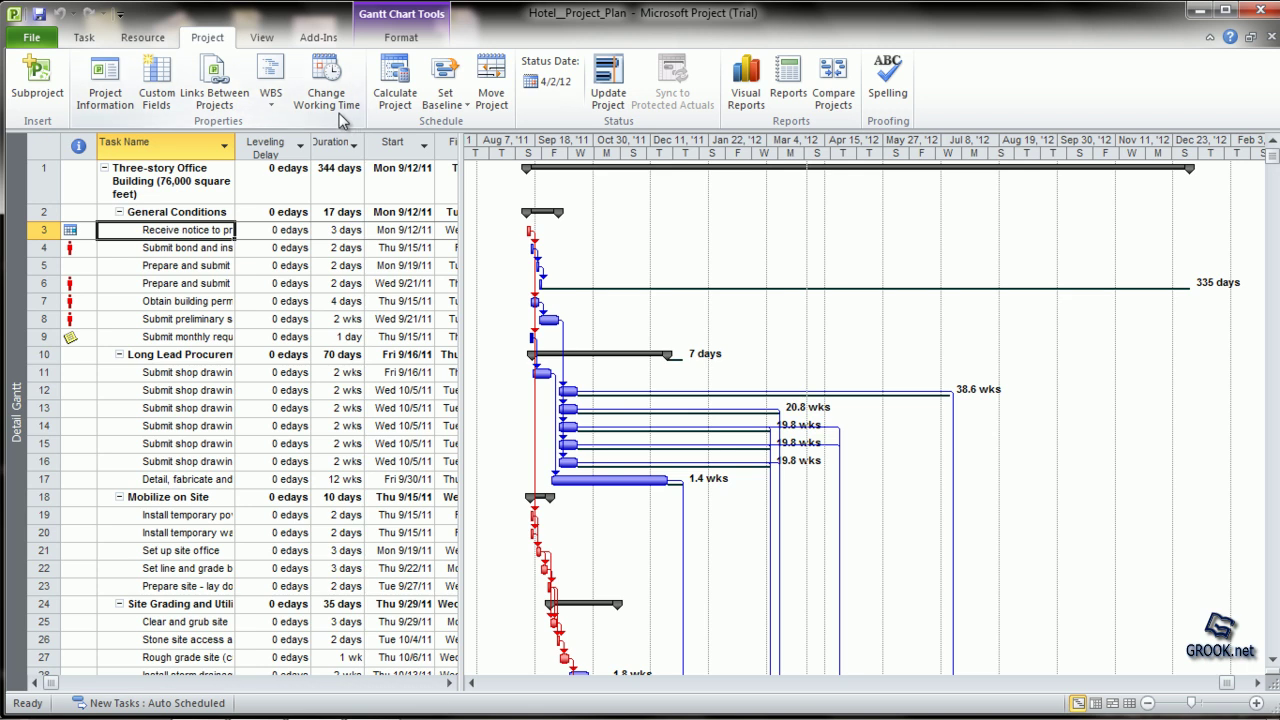
# Preview the one-page Top-Level Tasks overview report for Commercial Construction
pyautogui.click(786, 92)
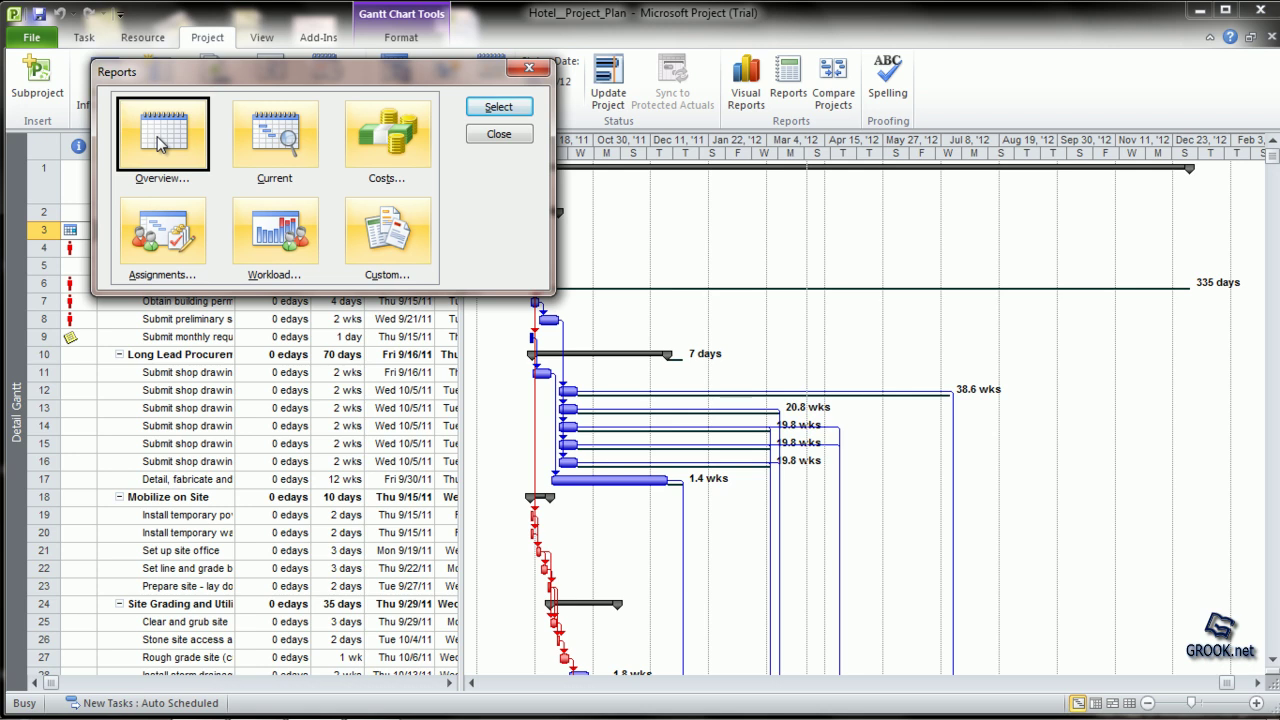
pyautogui.click(500, 108)
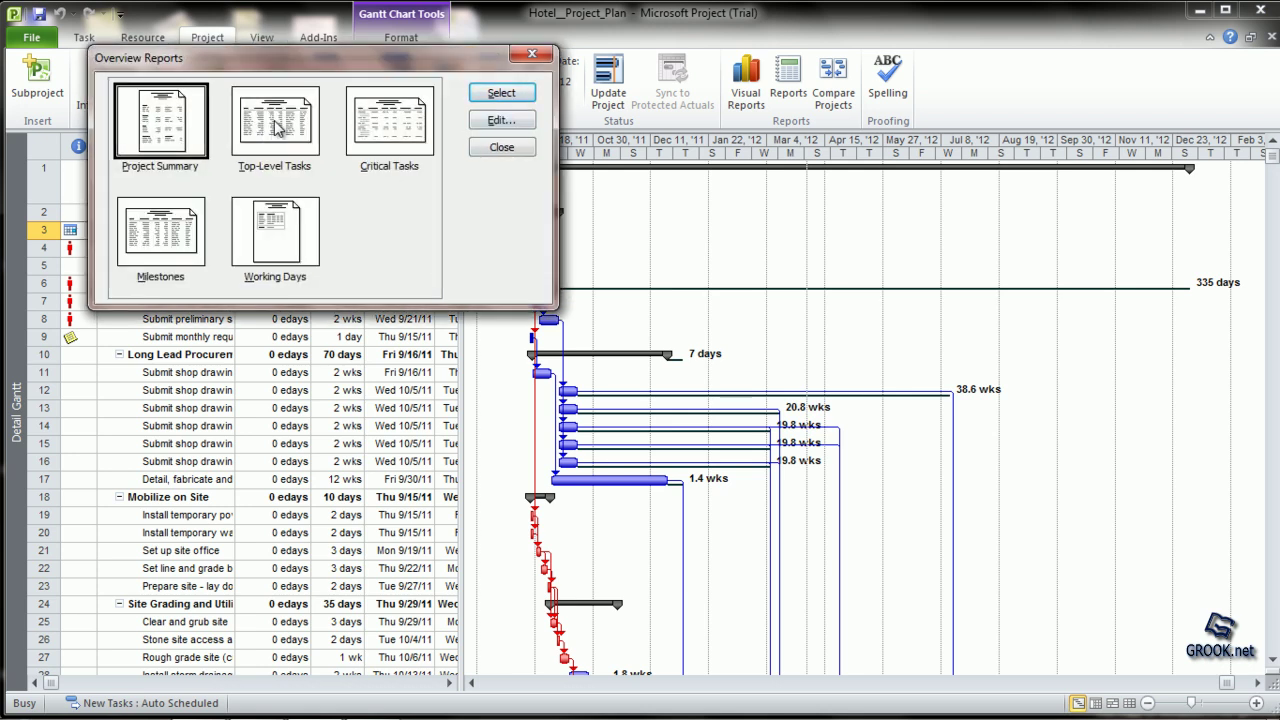
pyautogui.click(278, 126)
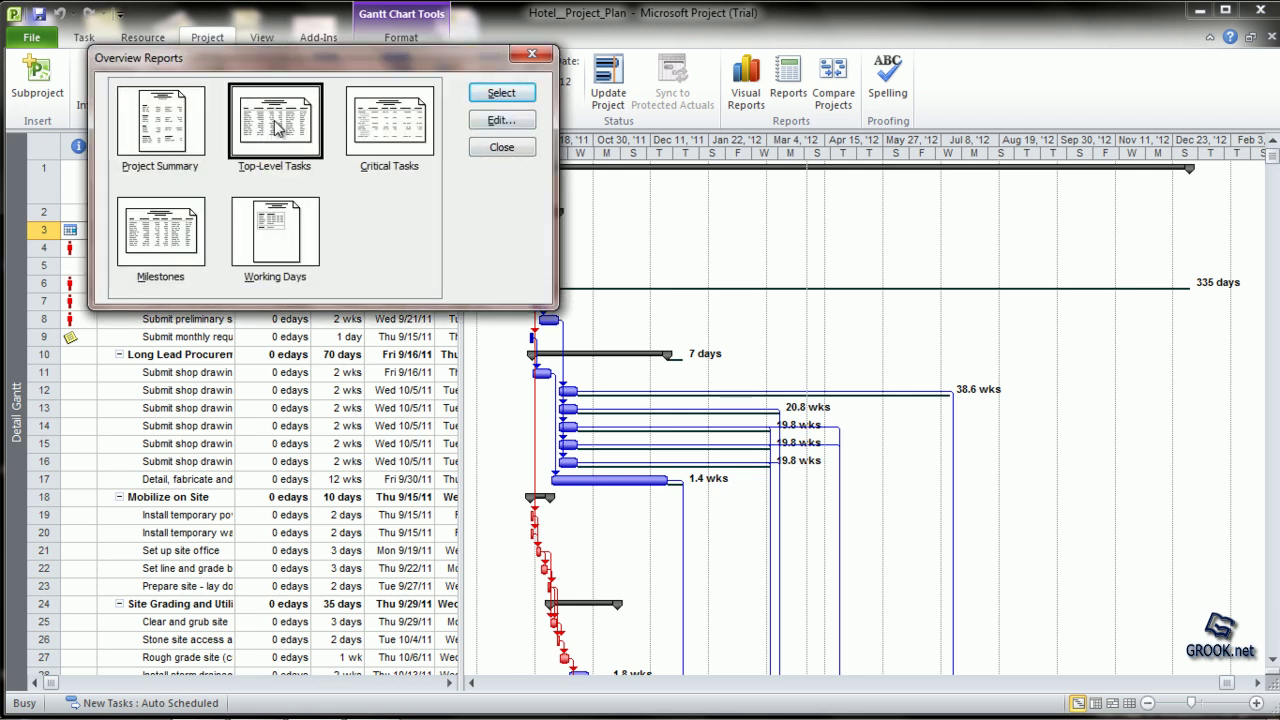
pyautogui.click(516, 94)
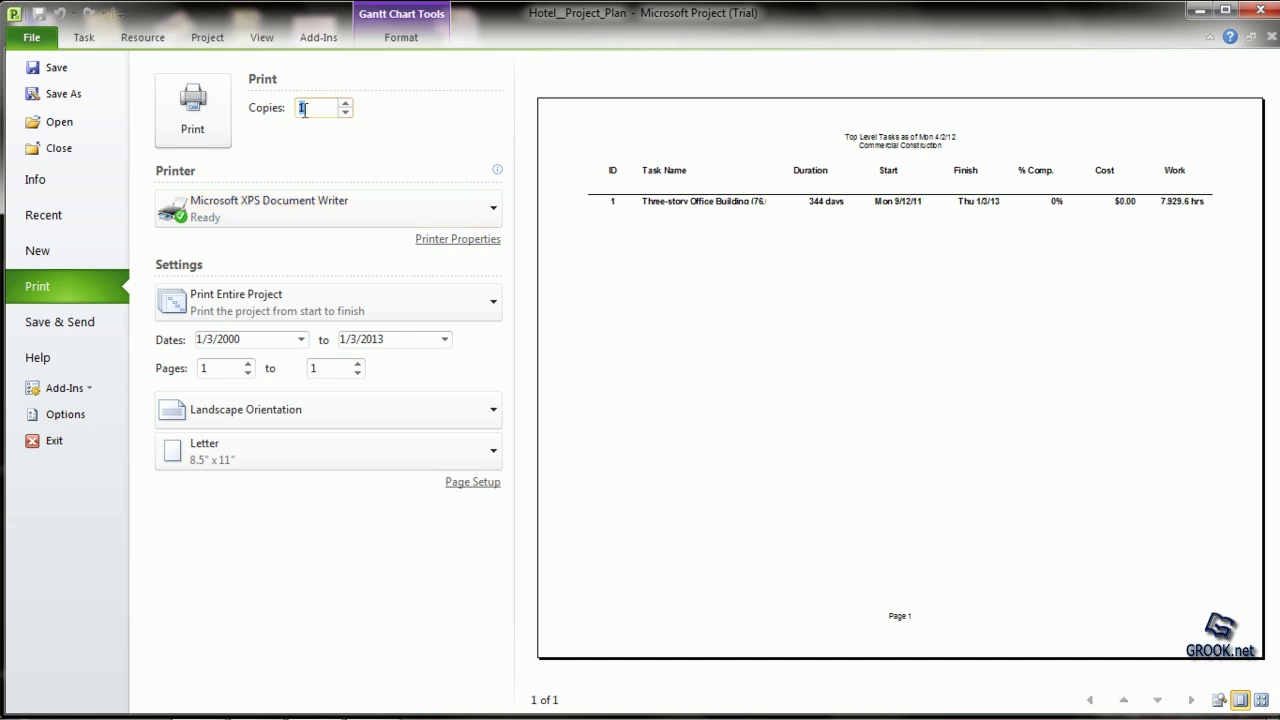
# Check the printer and orientation choices, keeping landscape, then return to the Gantt chart
pyautogui.click(493, 209)
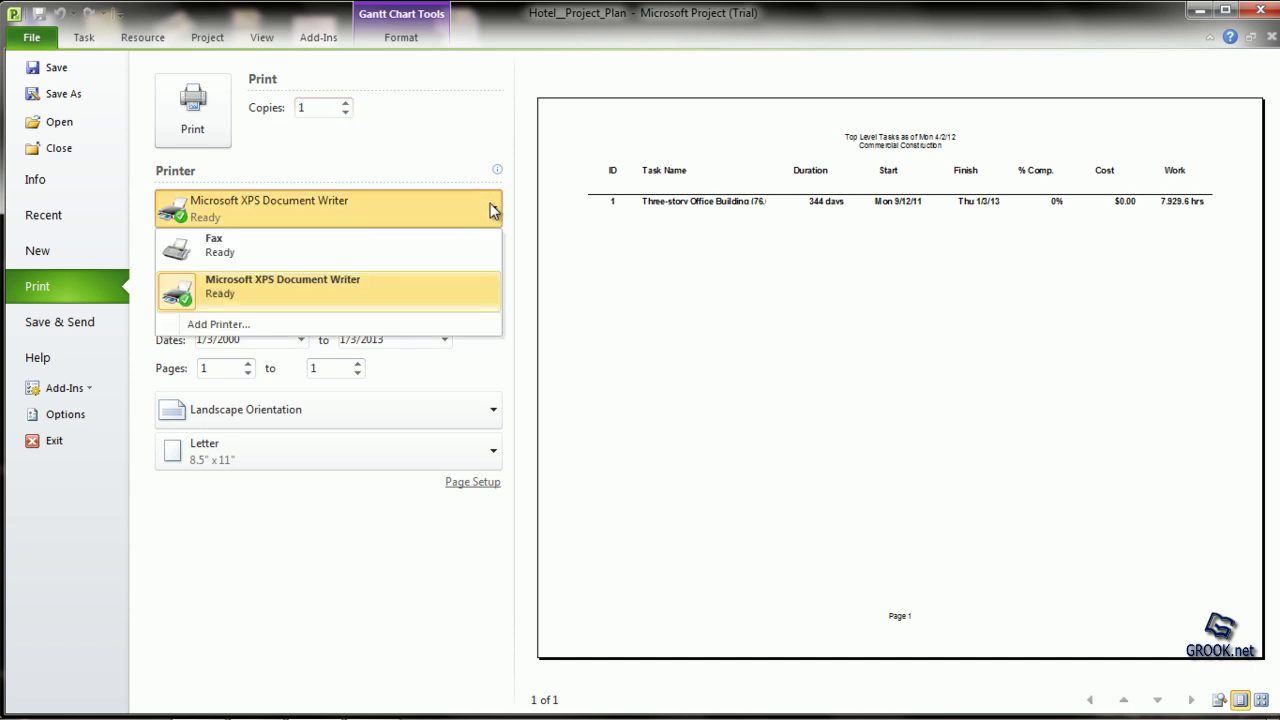
pyautogui.click(437, 163)
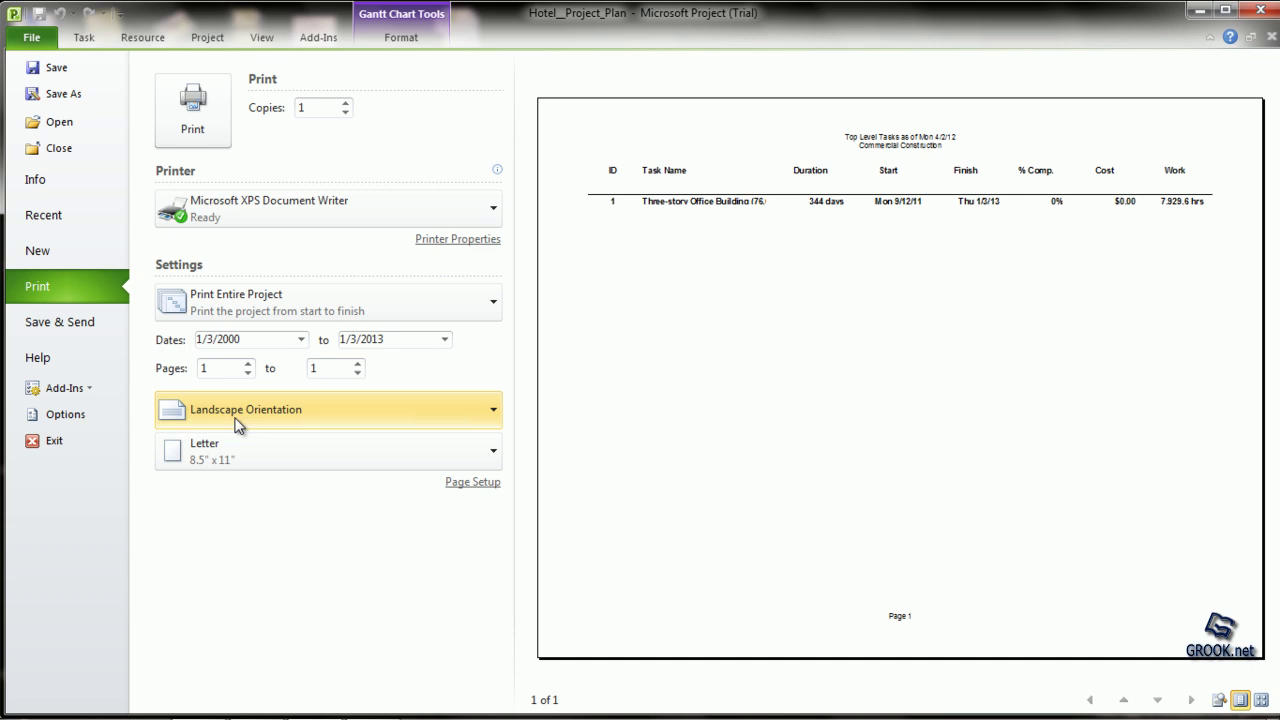
pyautogui.click(438, 406)
pyautogui.click(438, 406)
pyautogui.click(207, 38)
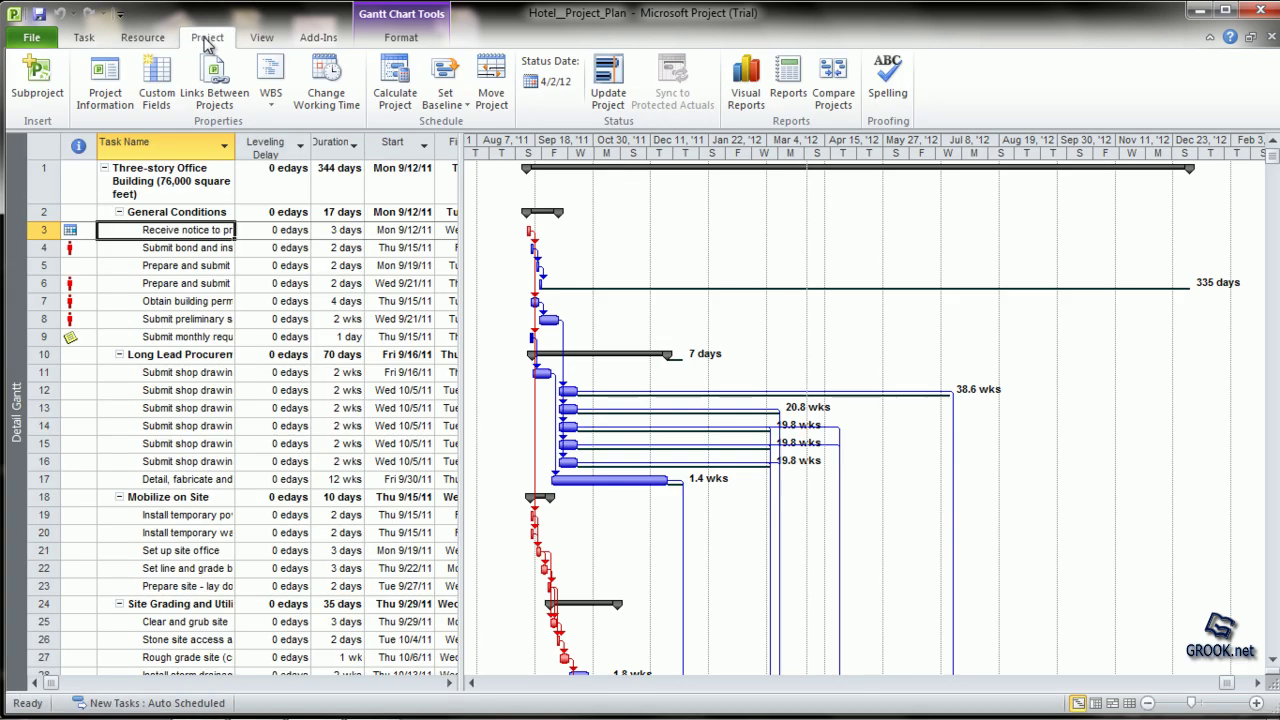
pyautogui.click(784, 80)
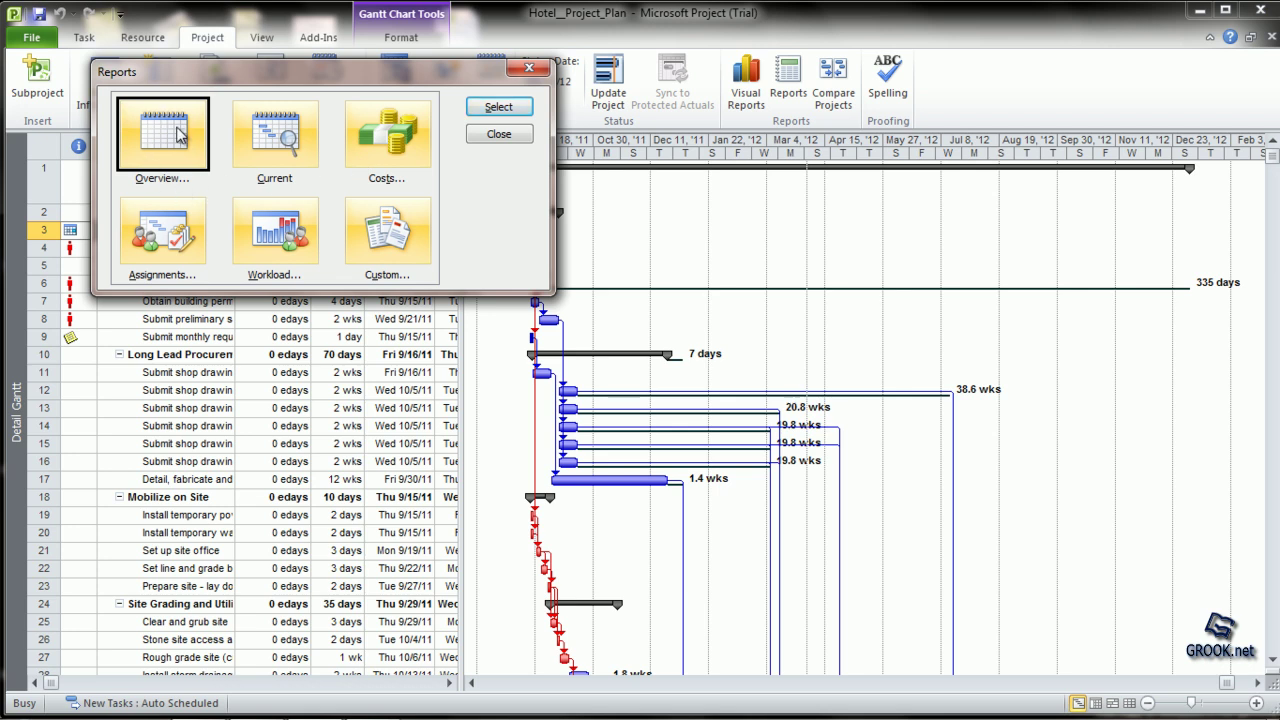
pyautogui.click(492, 108)
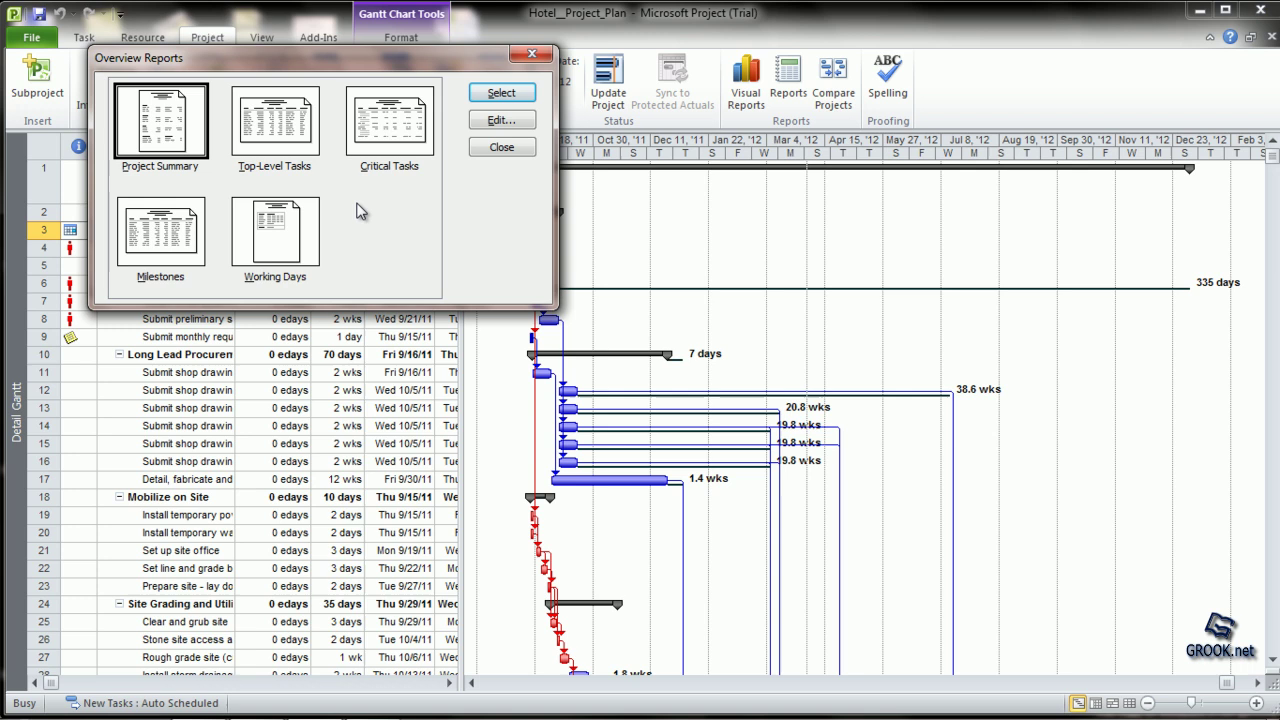
pyautogui.doubleClick(375, 106)
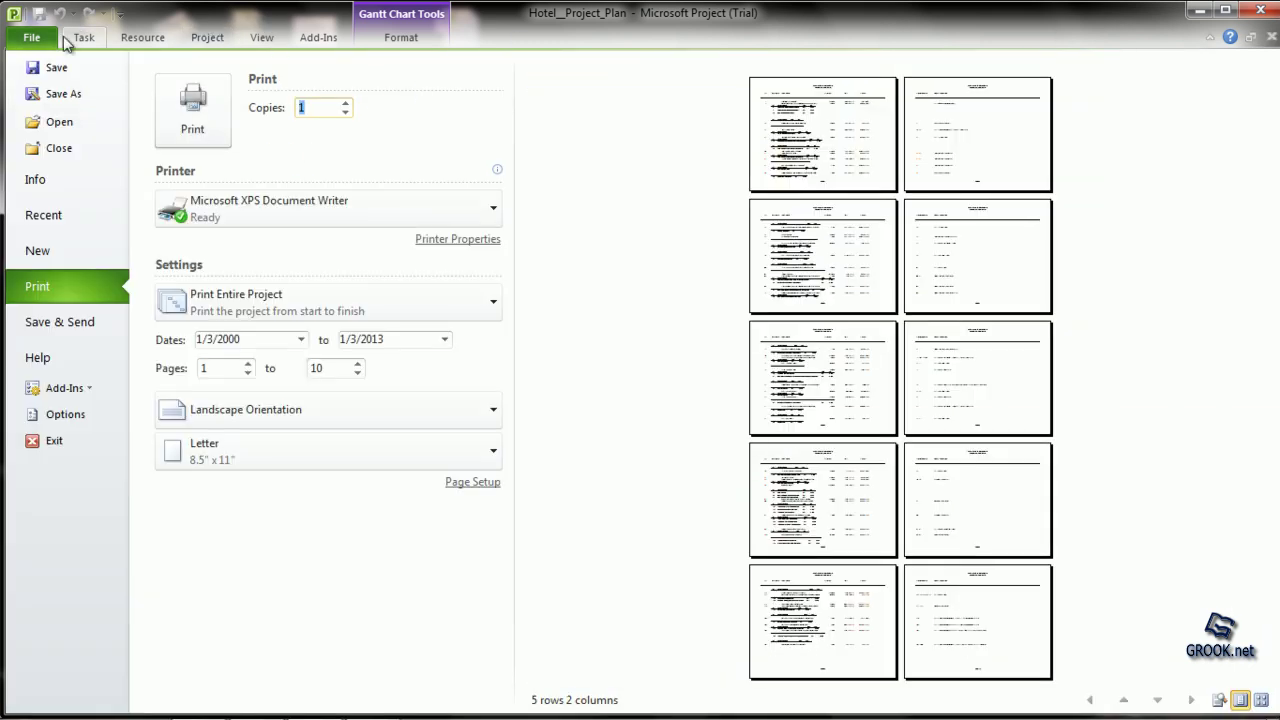
pyautogui.click(207, 37)
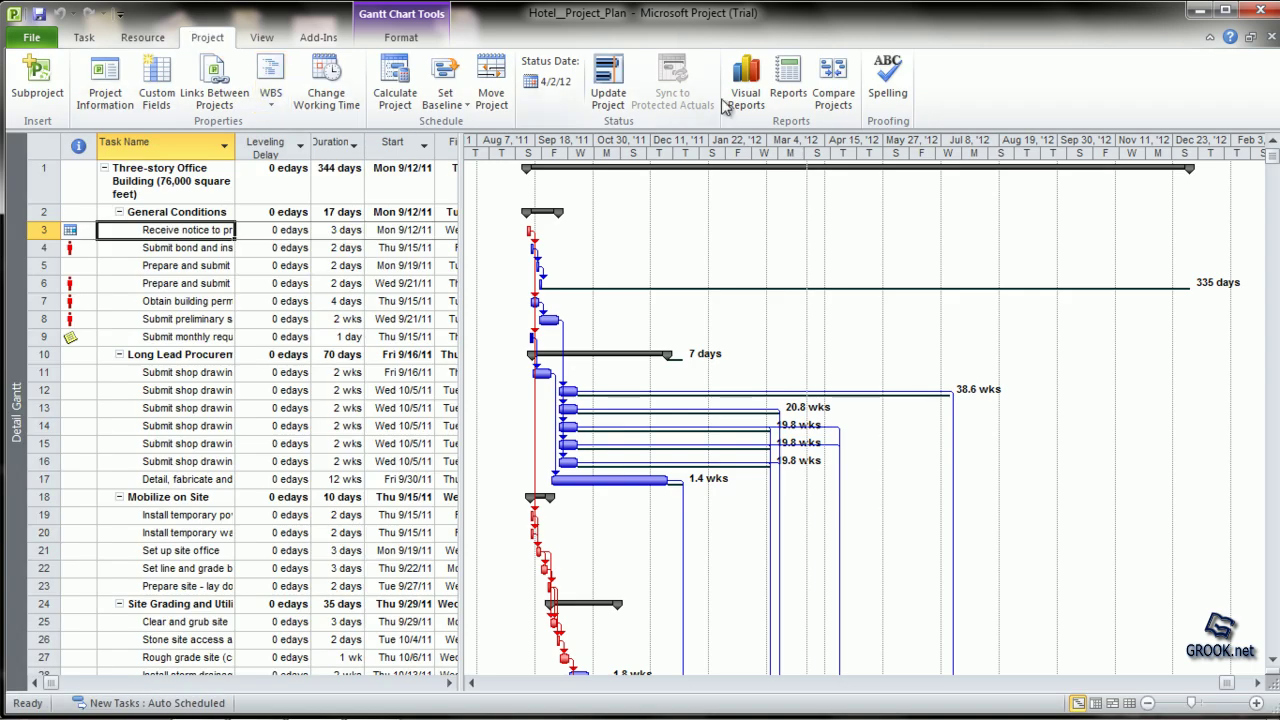
# Open the Overview report list from Reports, then close it to return to the categories
pyautogui.click(788, 78)
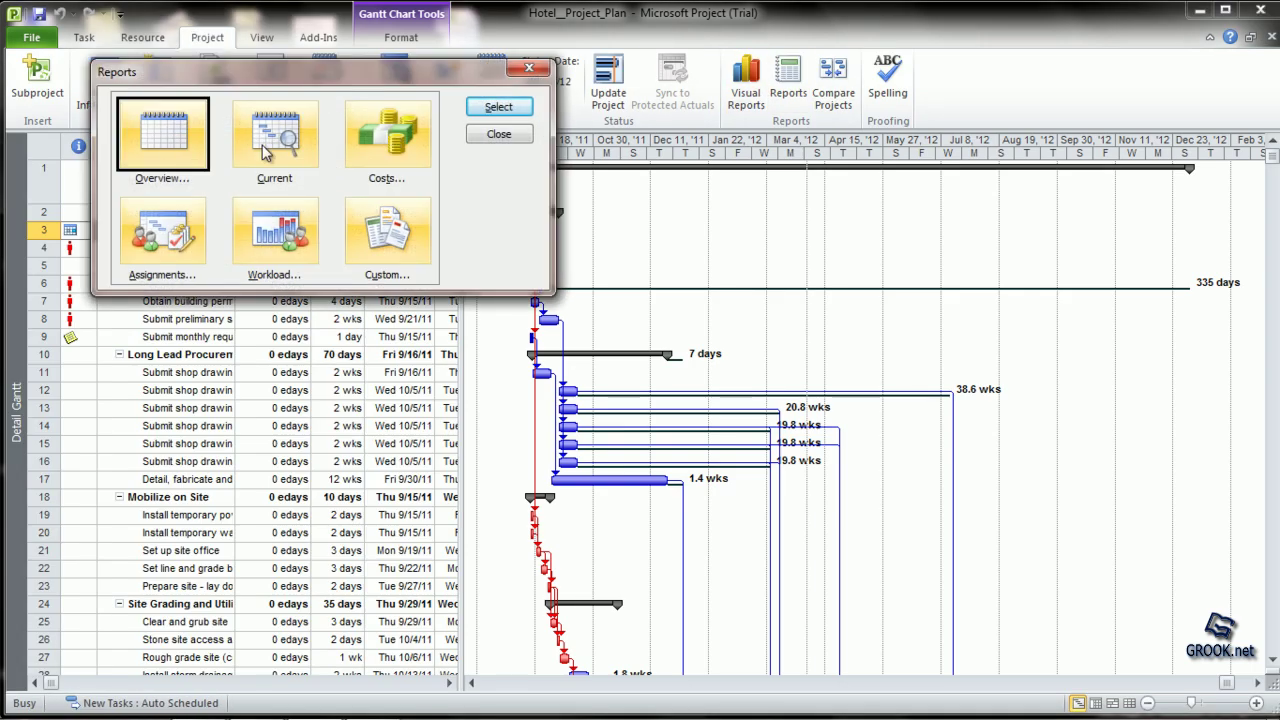
pyautogui.click(508, 107)
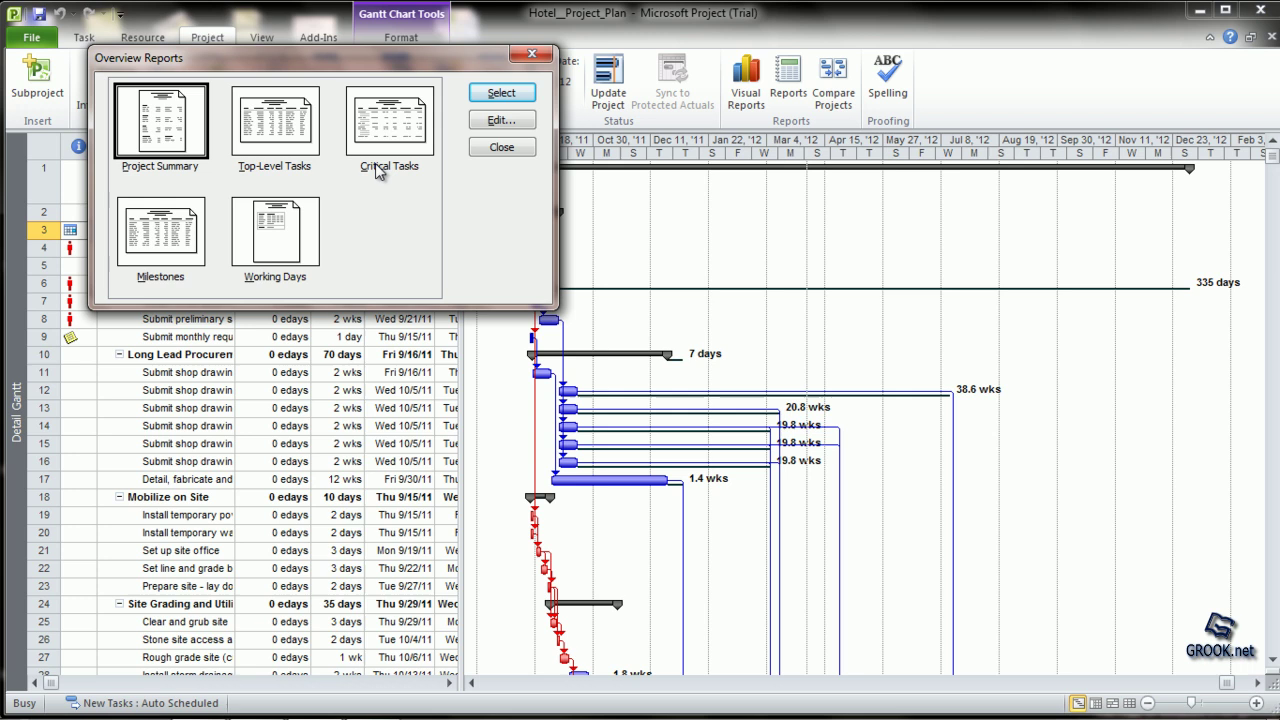
pyautogui.click(530, 56)
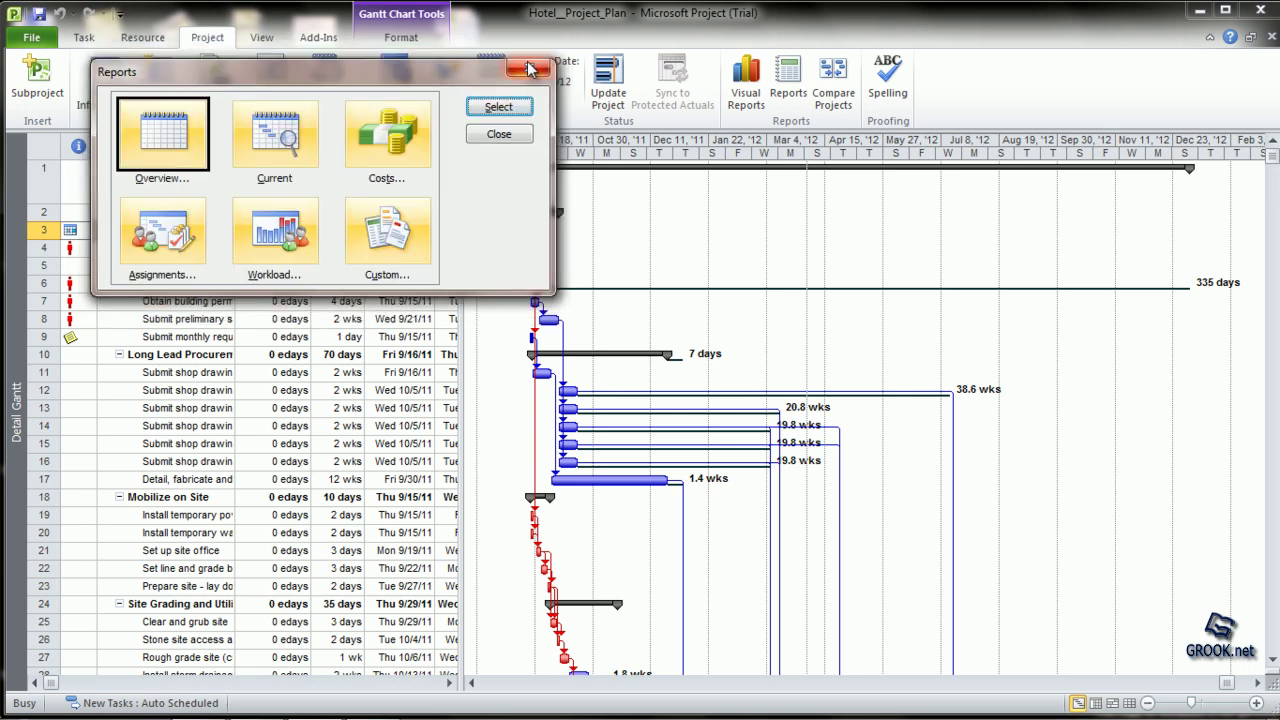
pyautogui.doubleClick(268, 145)
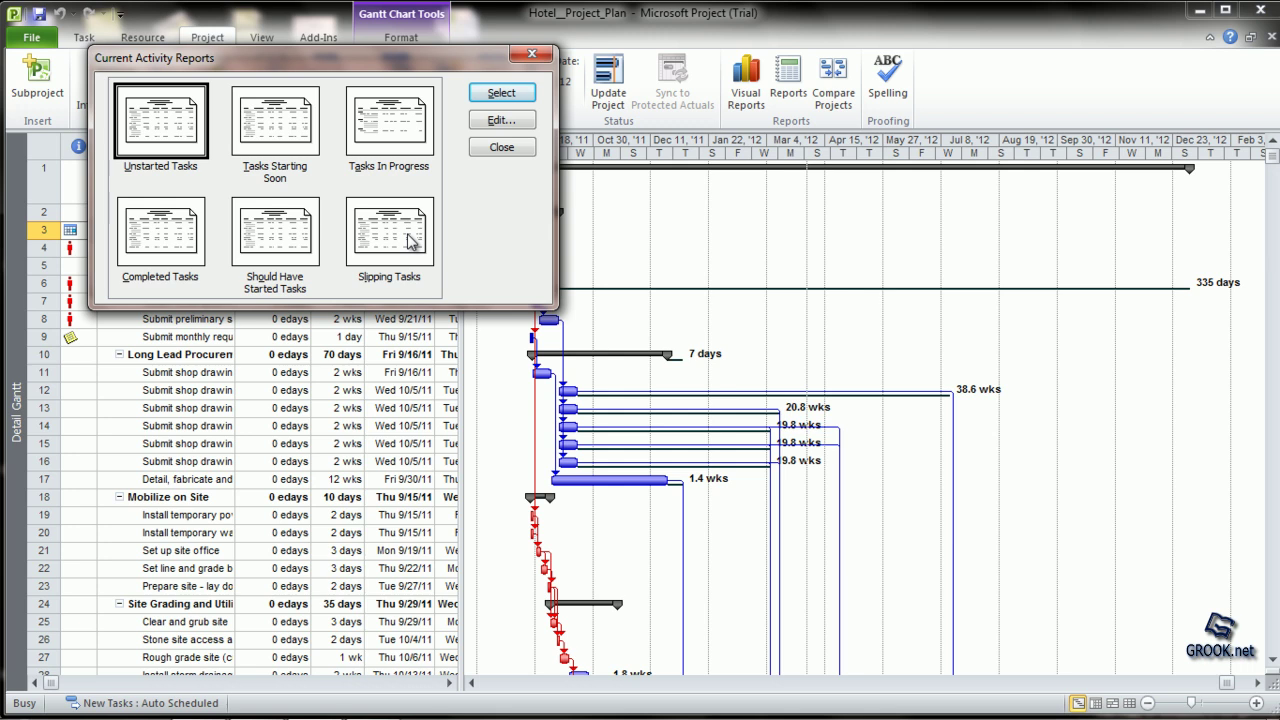
pyautogui.click(531, 56)
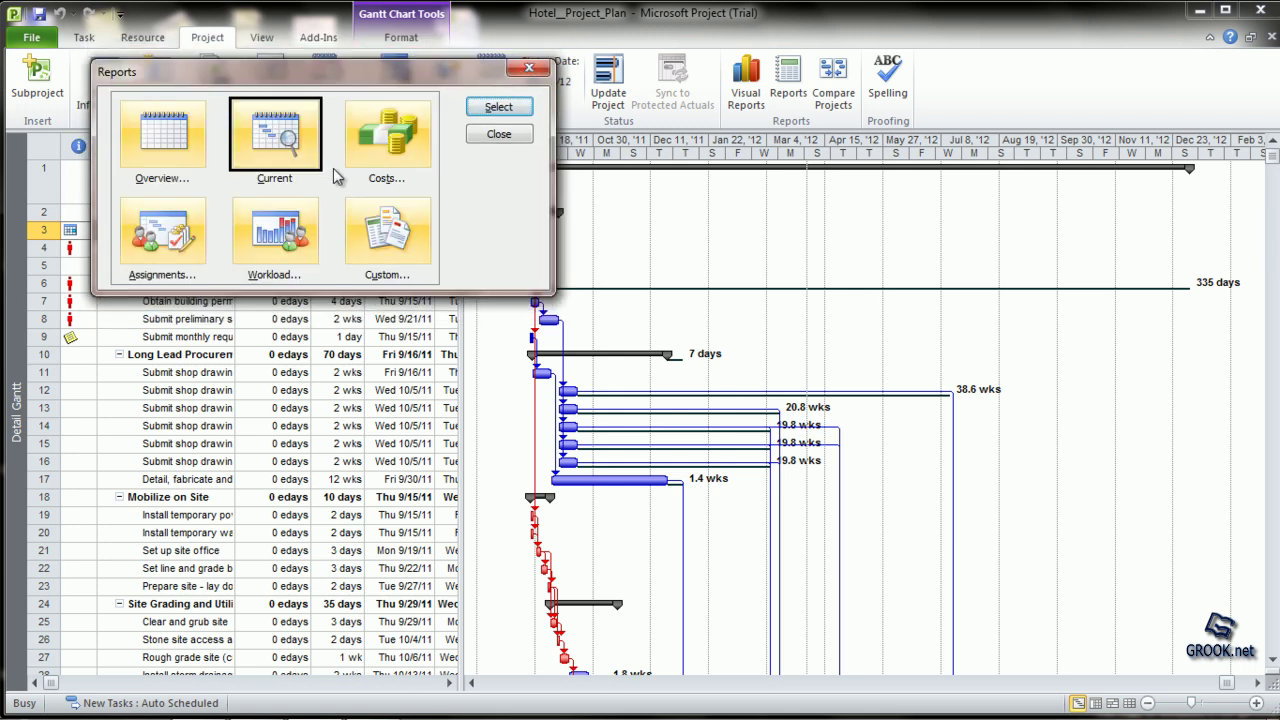
# Open the Costs reports and preview the six-page landscape Budget report
pyautogui.doubleClick(372, 138)
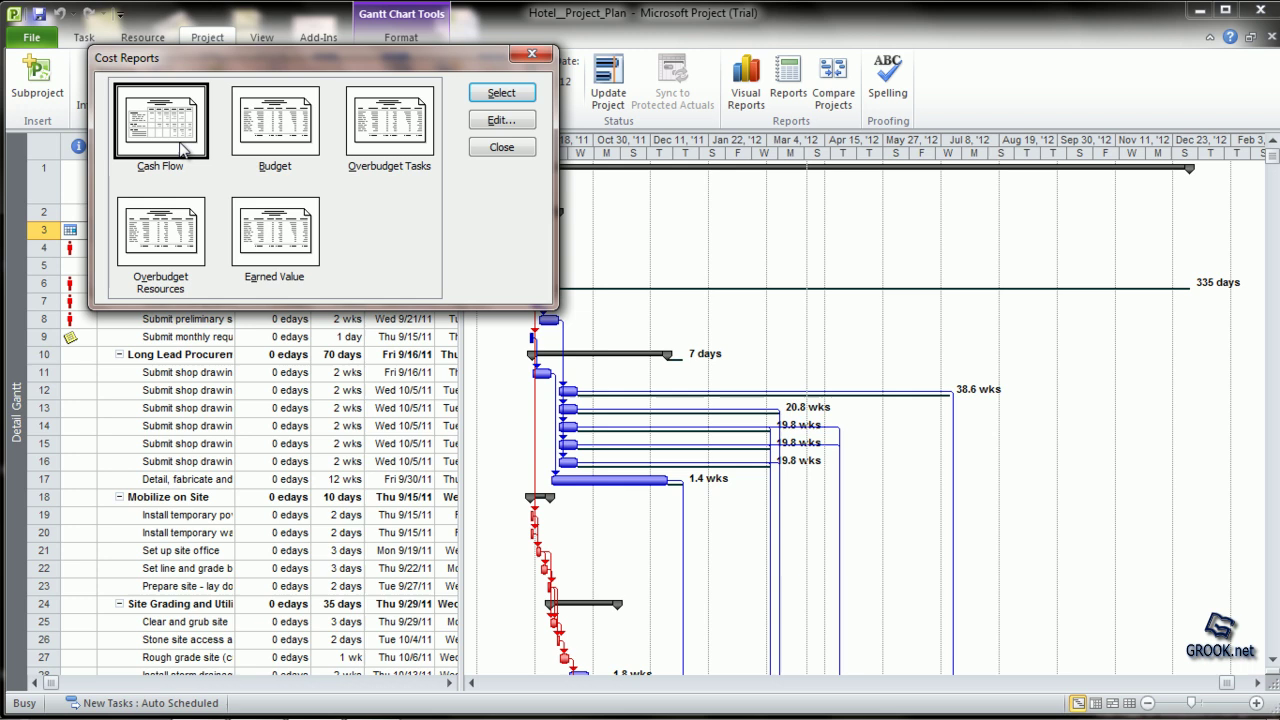
pyautogui.doubleClick(285, 148)
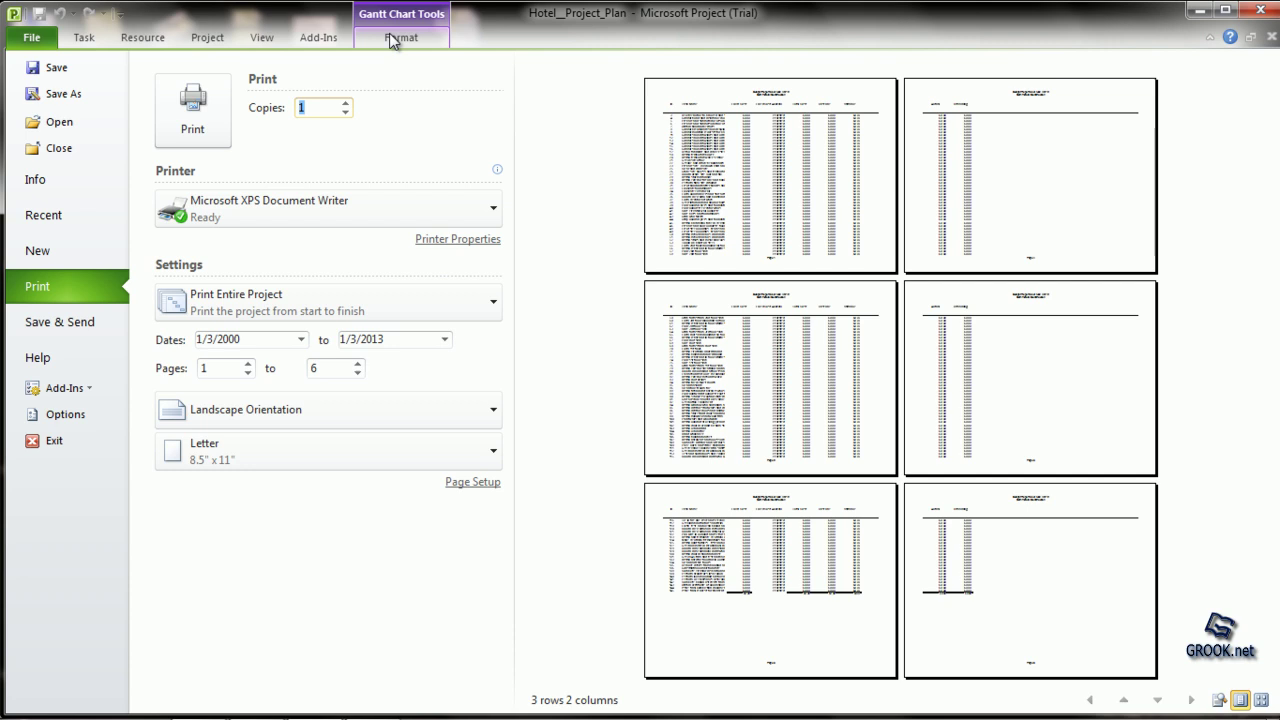
# From the Costs report category, preview the six-page Earned Value report on Letter paper
pyautogui.click(220, 42)
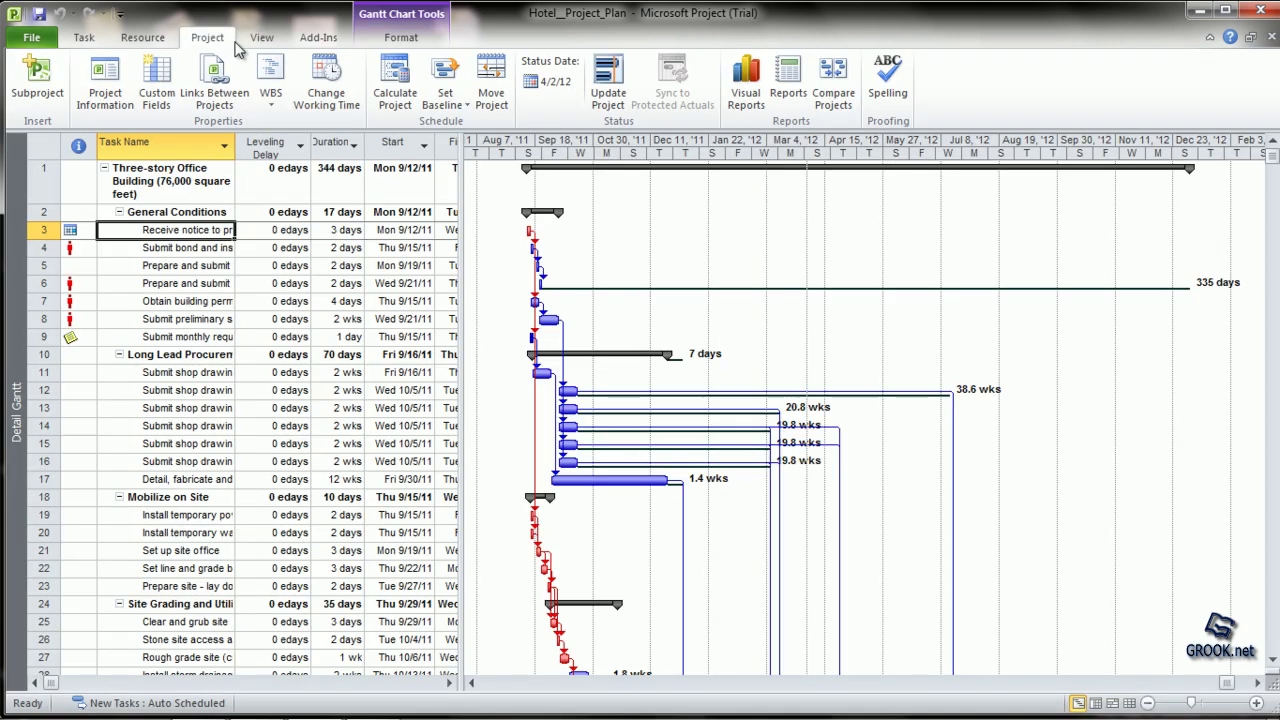
pyautogui.click(812, 97)
pyautogui.click(373, 160)
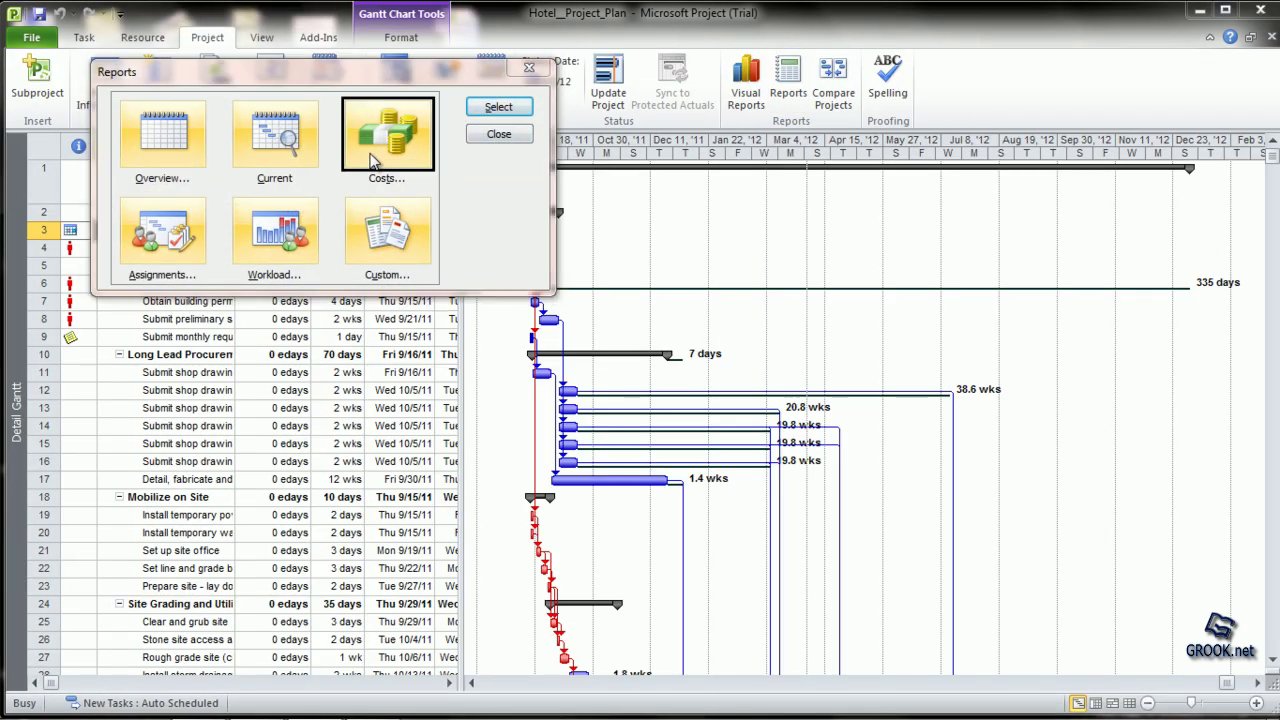
pyautogui.doubleClick(373, 160)
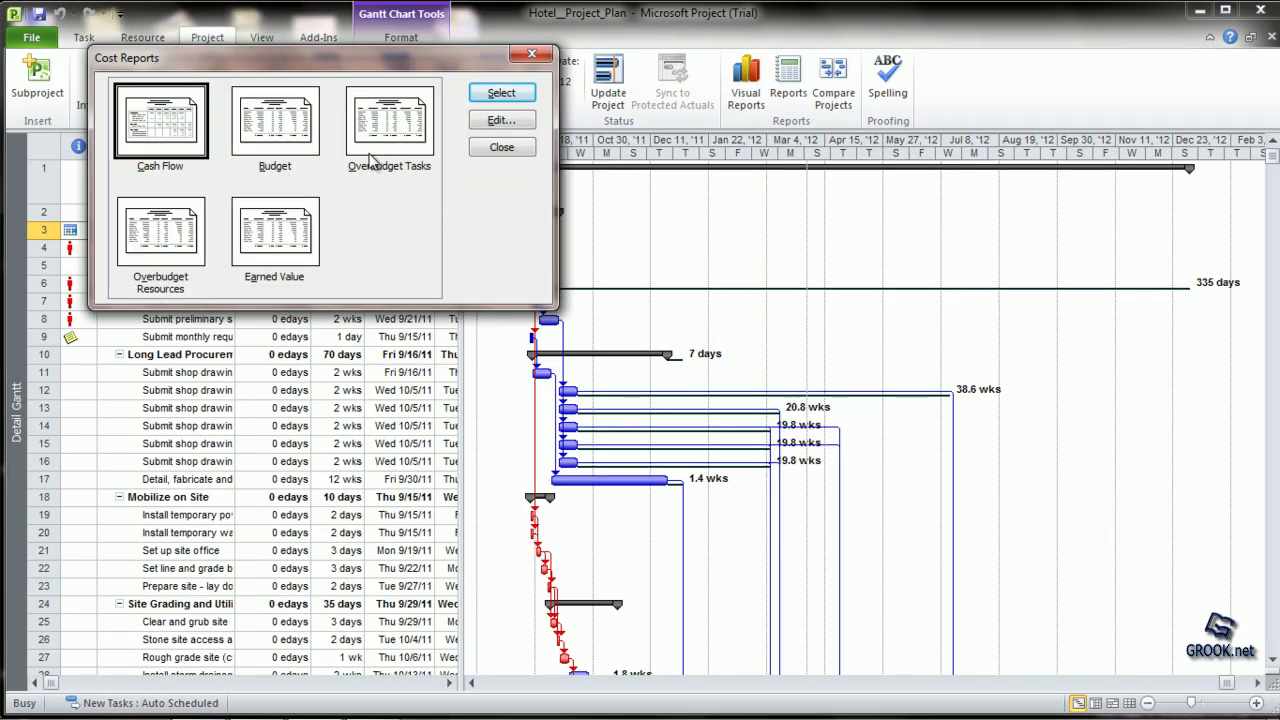
pyautogui.doubleClick(305, 232)
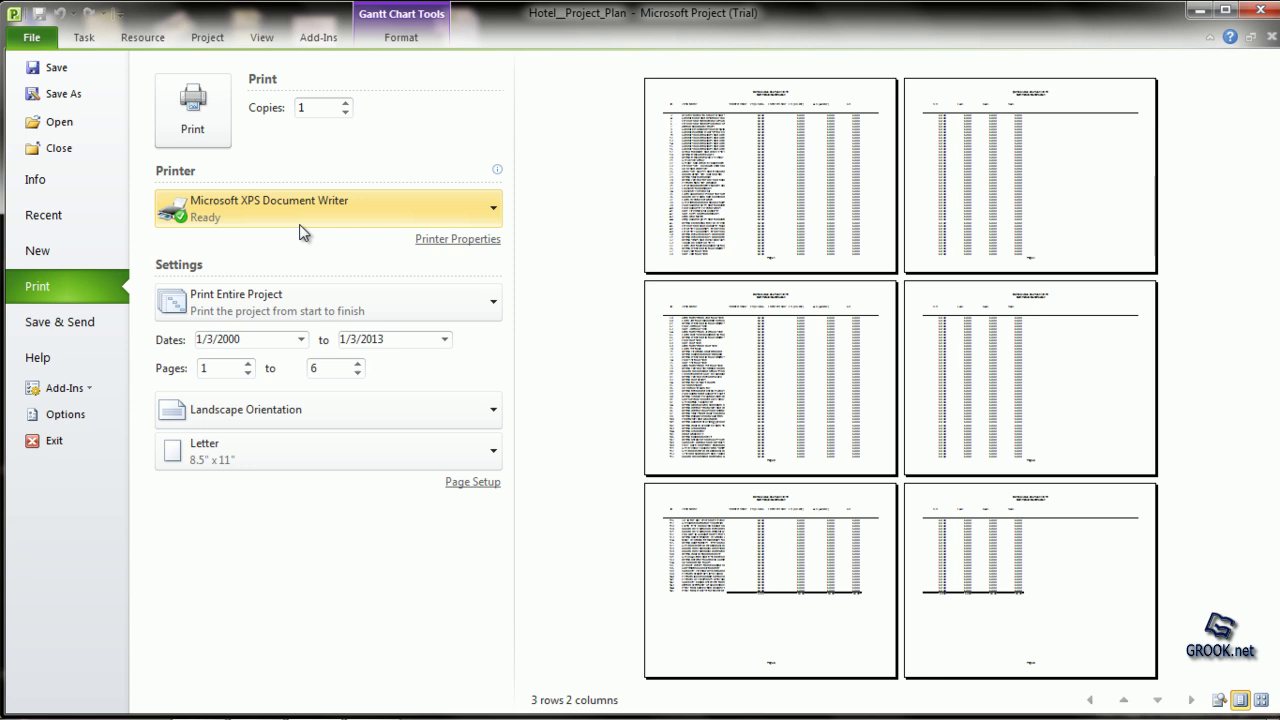
# Zoom into page 1 of the Earned Value report to read each task's PV, EV, AC and SV
pyautogui.click(801, 204)
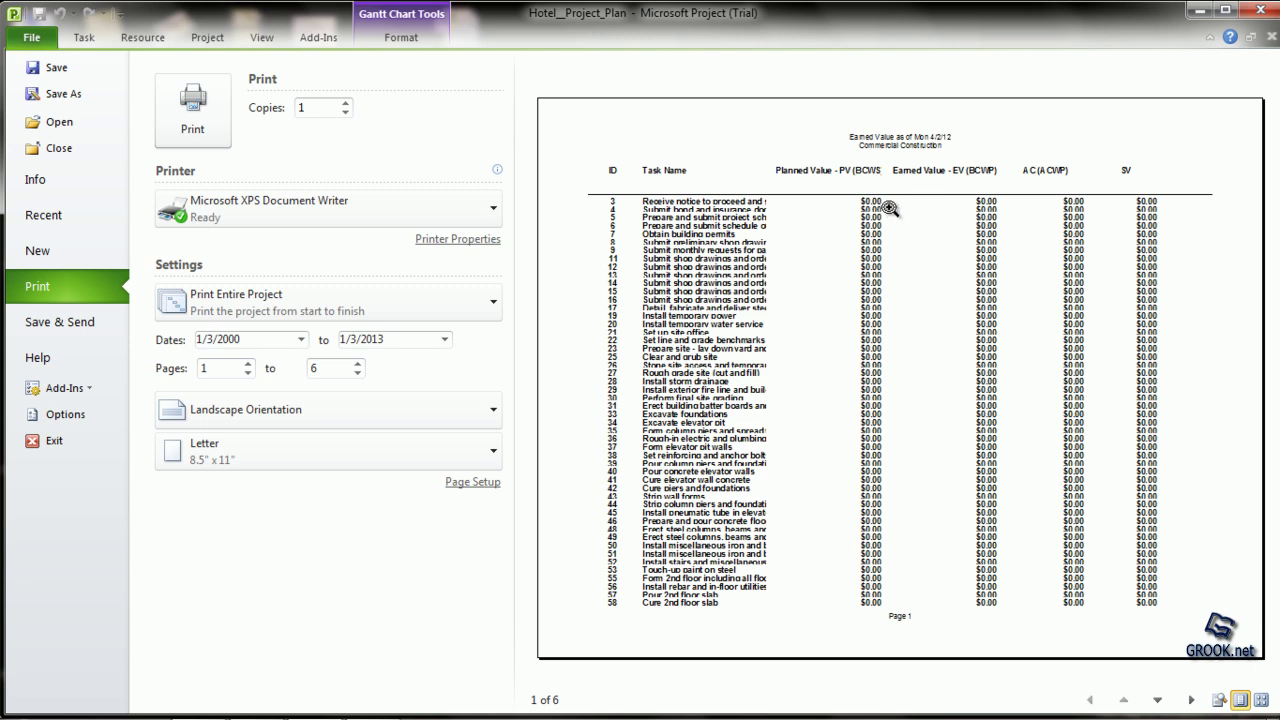
# Leave the preview and look over the Assignment report types in the Reports dialog
pyautogui.click(207, 39)
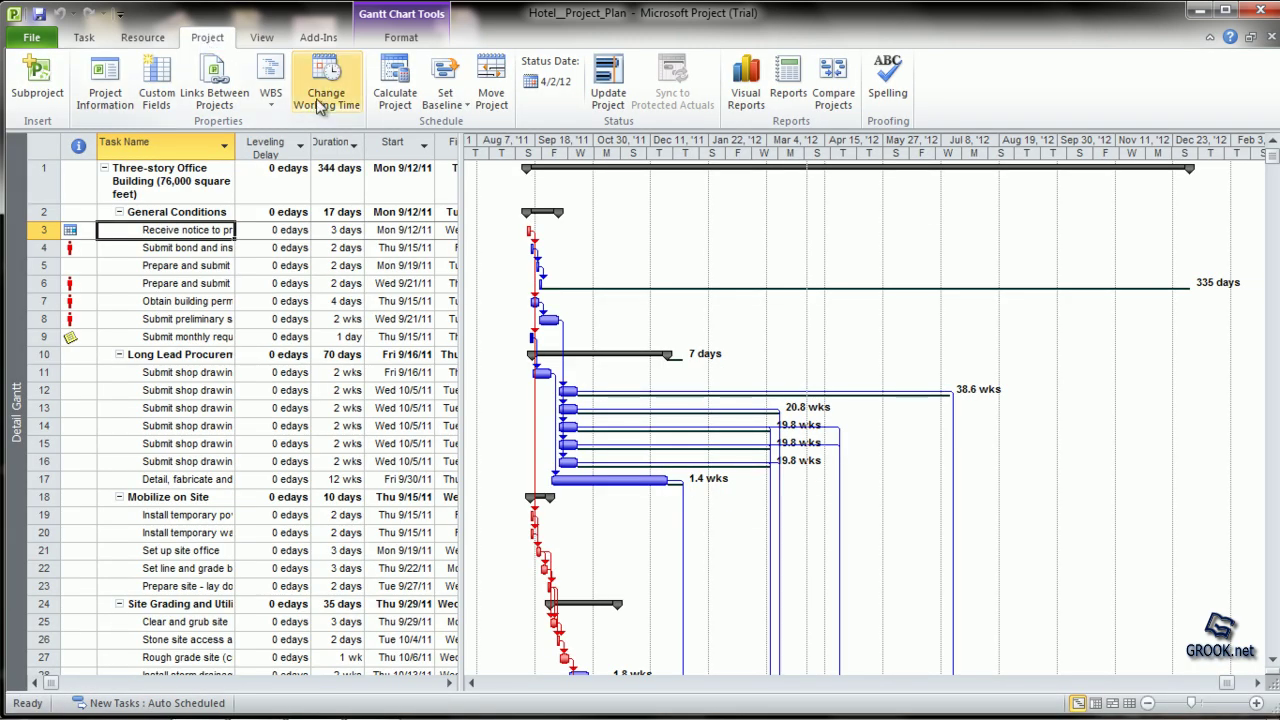
pyautogui.click(786, 84)
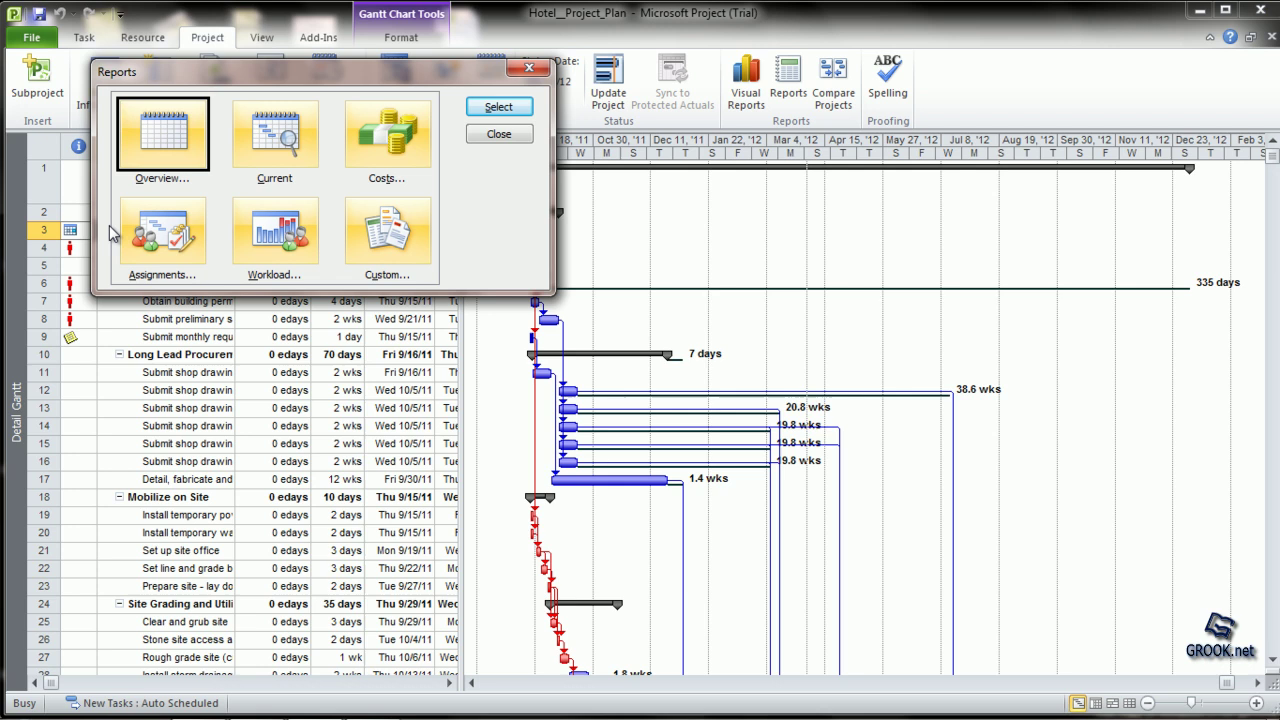
pyautogui.doubleClick(165, 235)
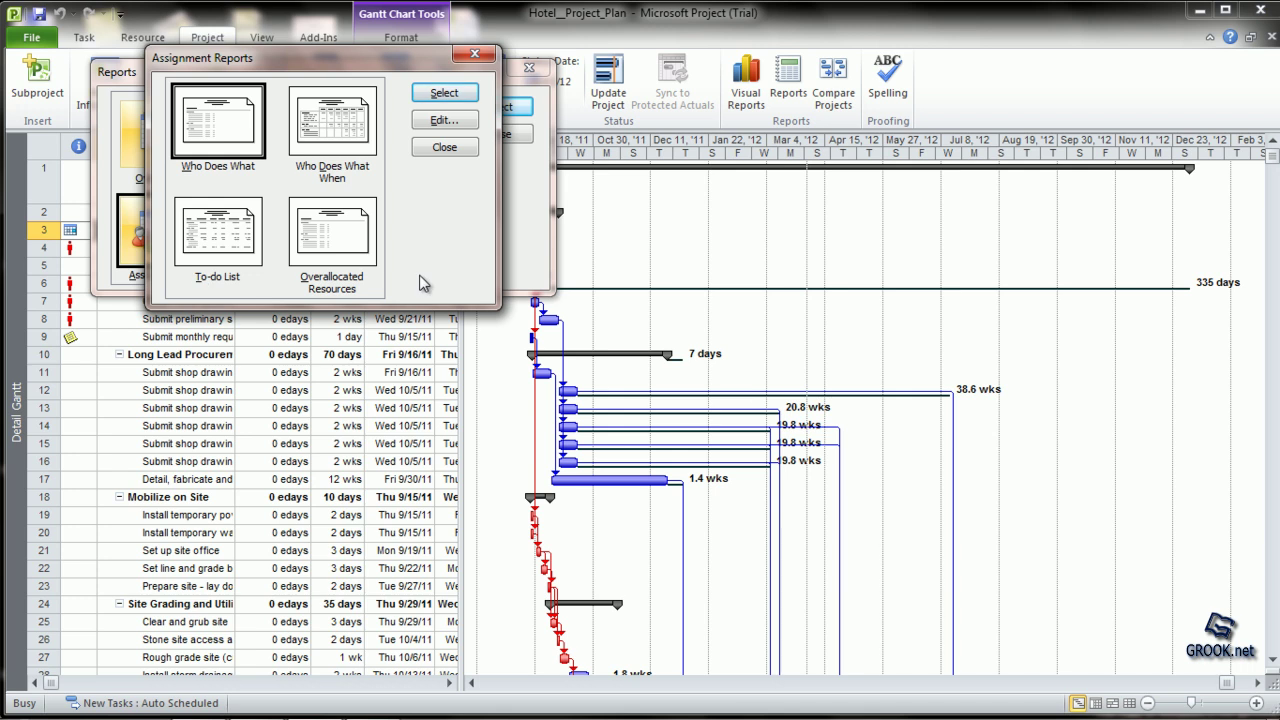
pyautogui.click(474, 55)
# Look over the Workload report types, Task Usage and Resource Usage, then close them
pyautogui.doubleClick(292, 218)
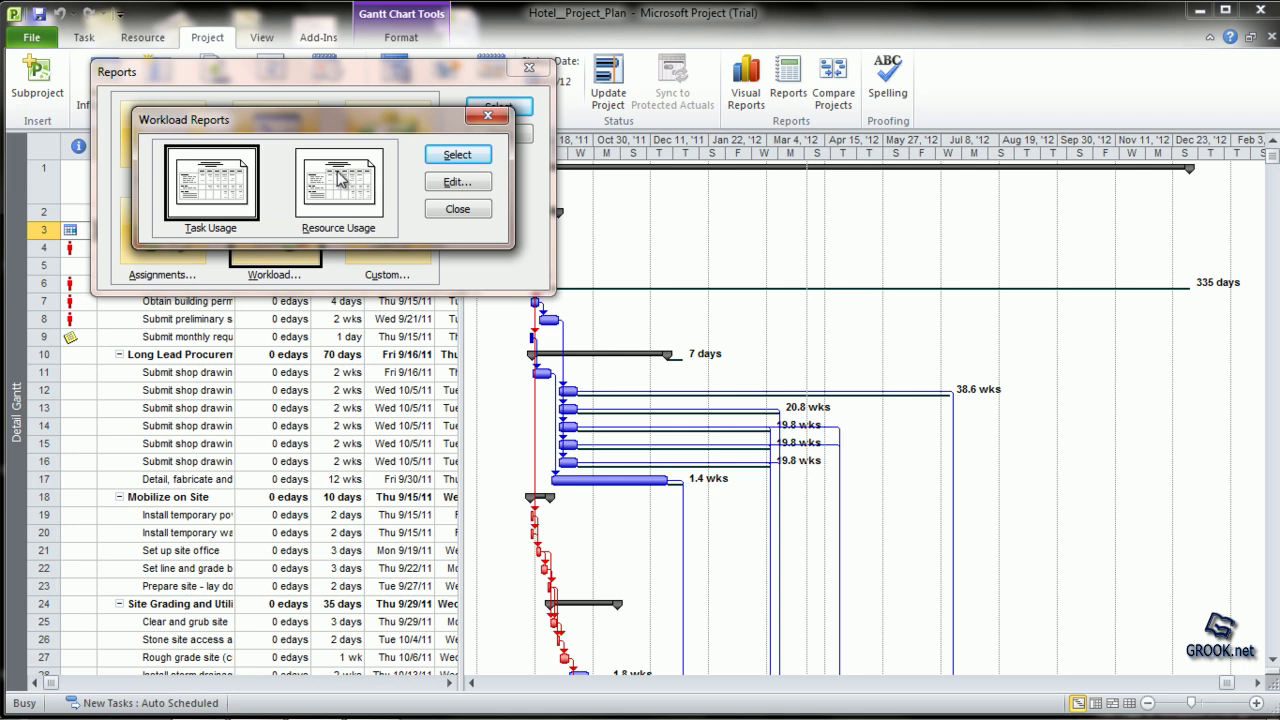
pyautogui.click(476, 105)
pyautogui.click(487, 116)
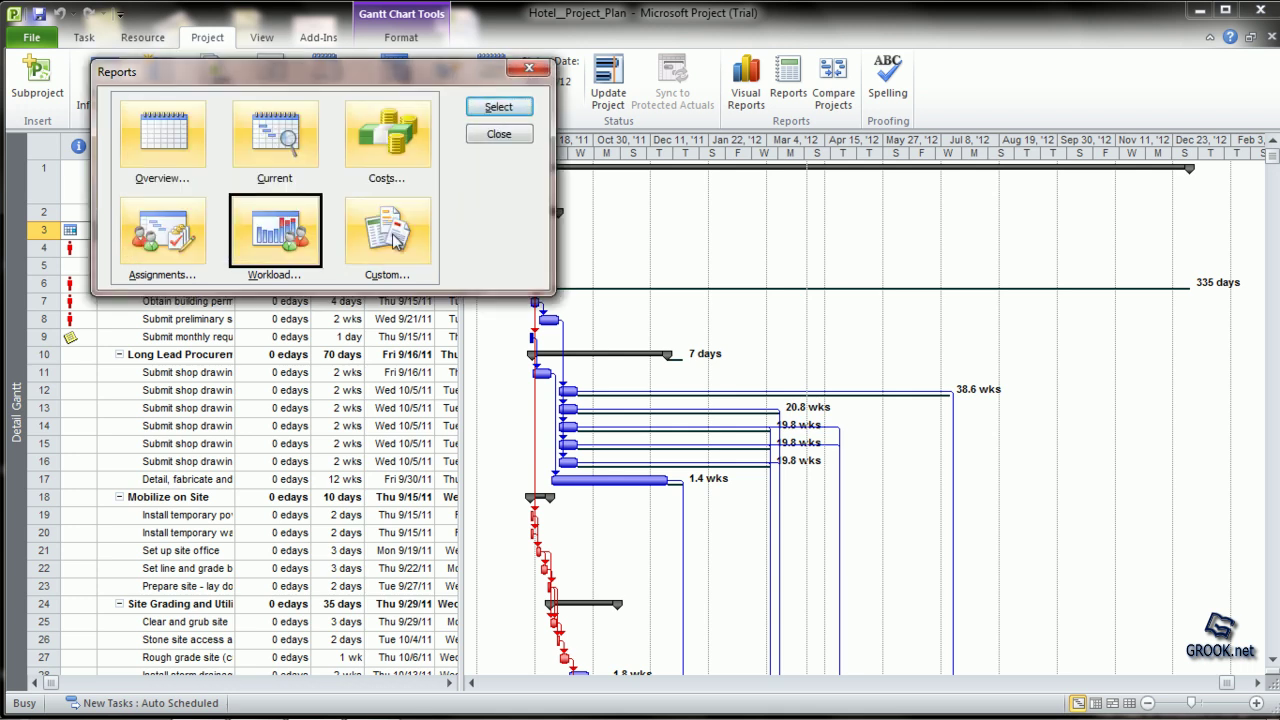
# Scroll through the Custom Reports list and cancel without choosing any report
pyautogui.doubleClick(400, 240)
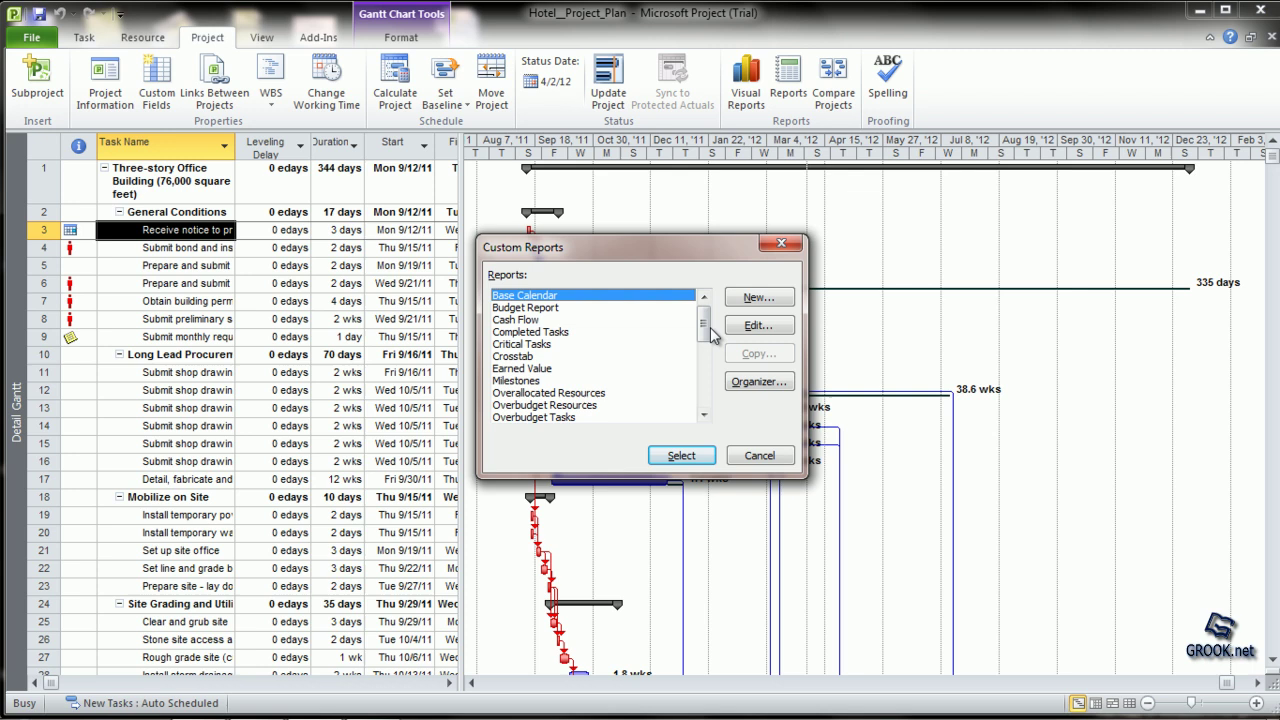
pyautogui.moveTo(710, 326)
pyautogui.mouseDown()
pyautogui.moveTo(708, 388)
pyautogui.moveTo(701, 333)
pyautogui.mouseUp()
pyautogui.moveTo(697, 330)
pyautogui.mouseDown()
pyautogui.moveTo(704, 376)
pyautogui.moveTo(702, 316)
pyautogui.mouseUp()
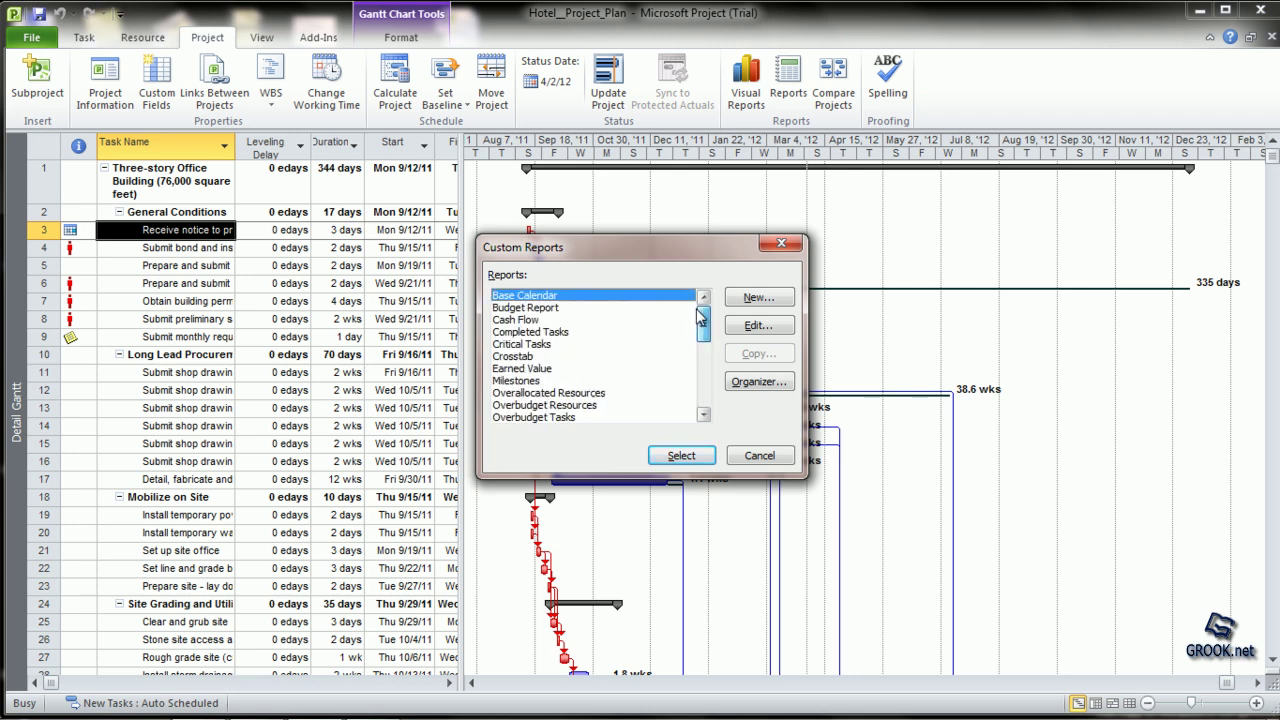
pyautogui.click(757, 459)
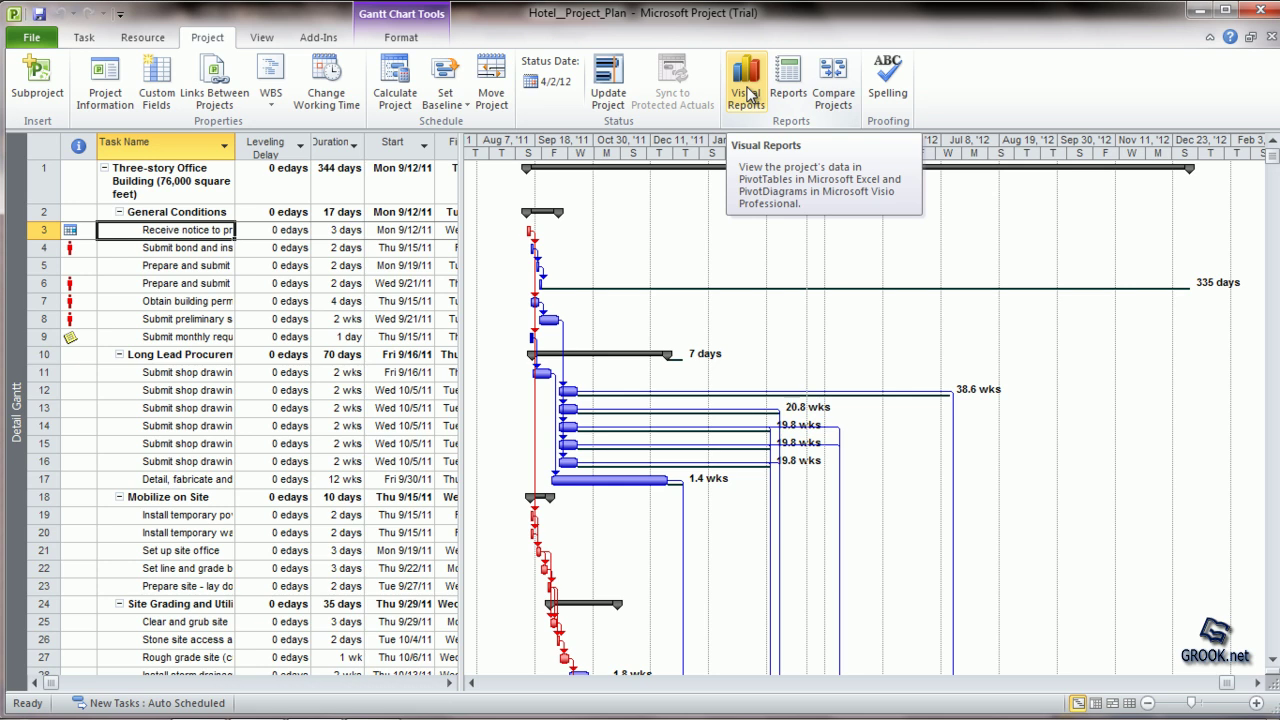
# Browse all six visual report template categories, return to All, then bring up the Visio Task Status Report
pyautogui.click(747, 90)
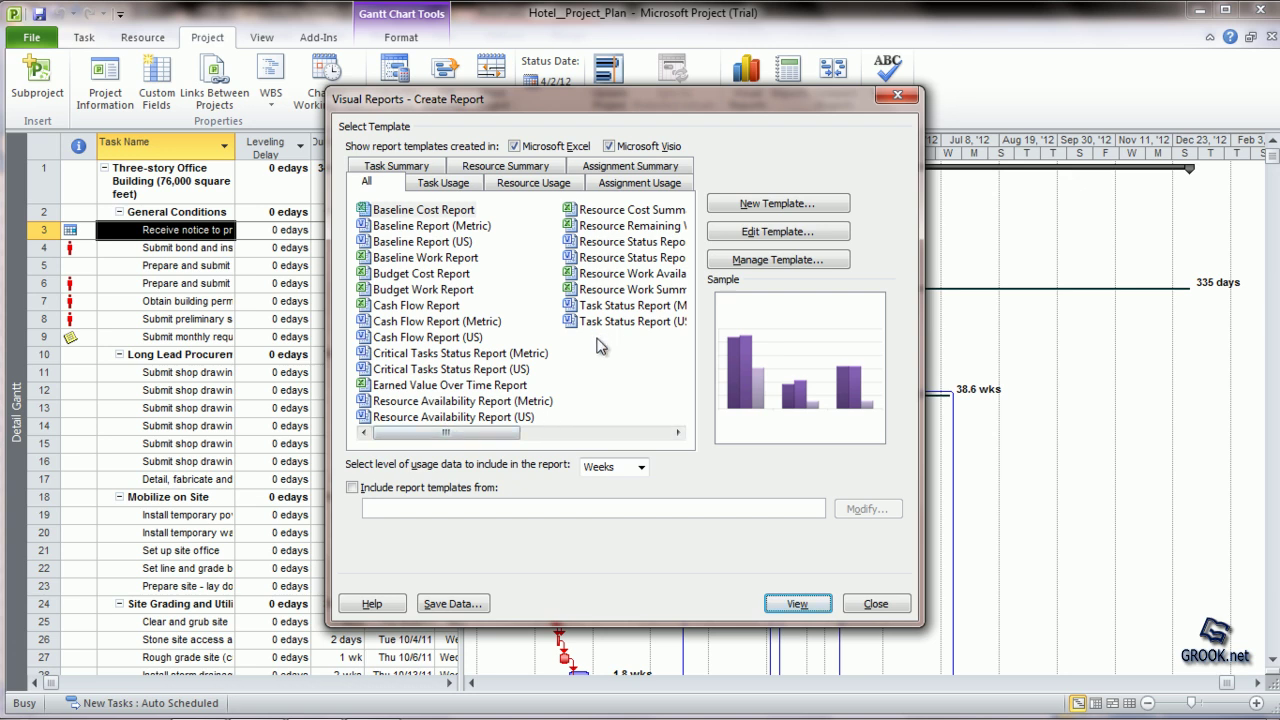
pyautogui.click(452, 190)
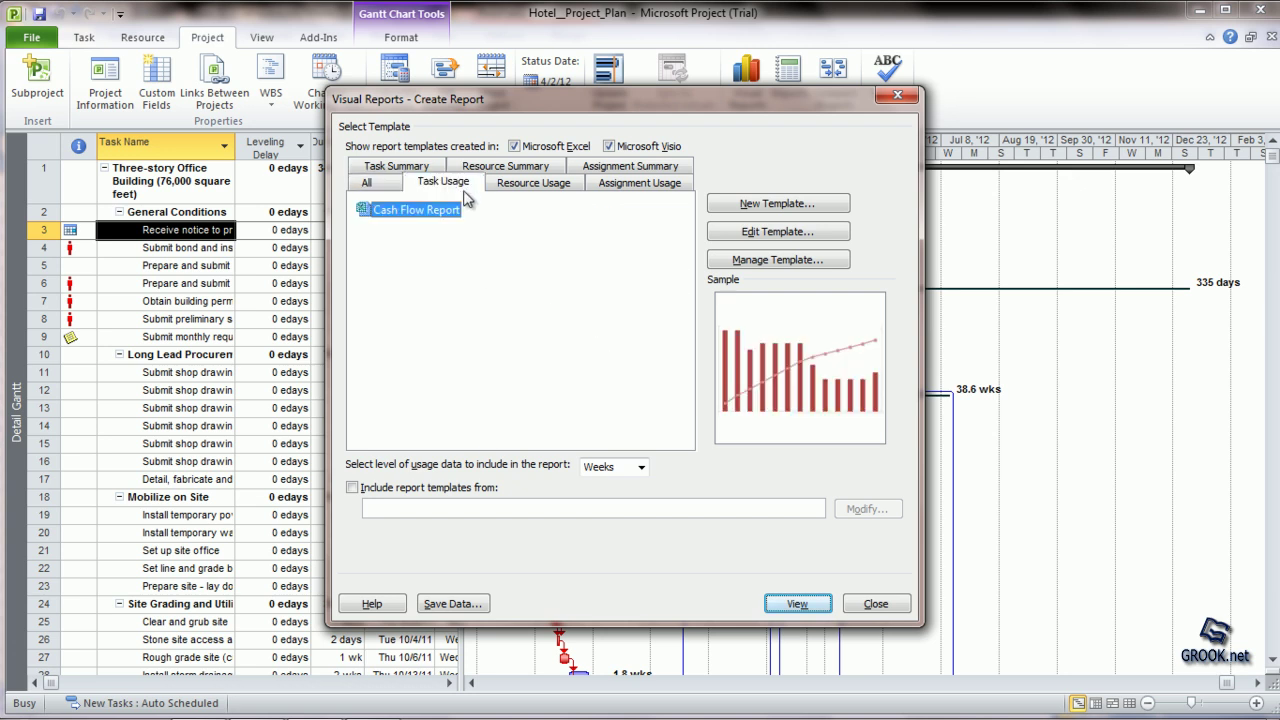
pyautogui.click(545, 190)
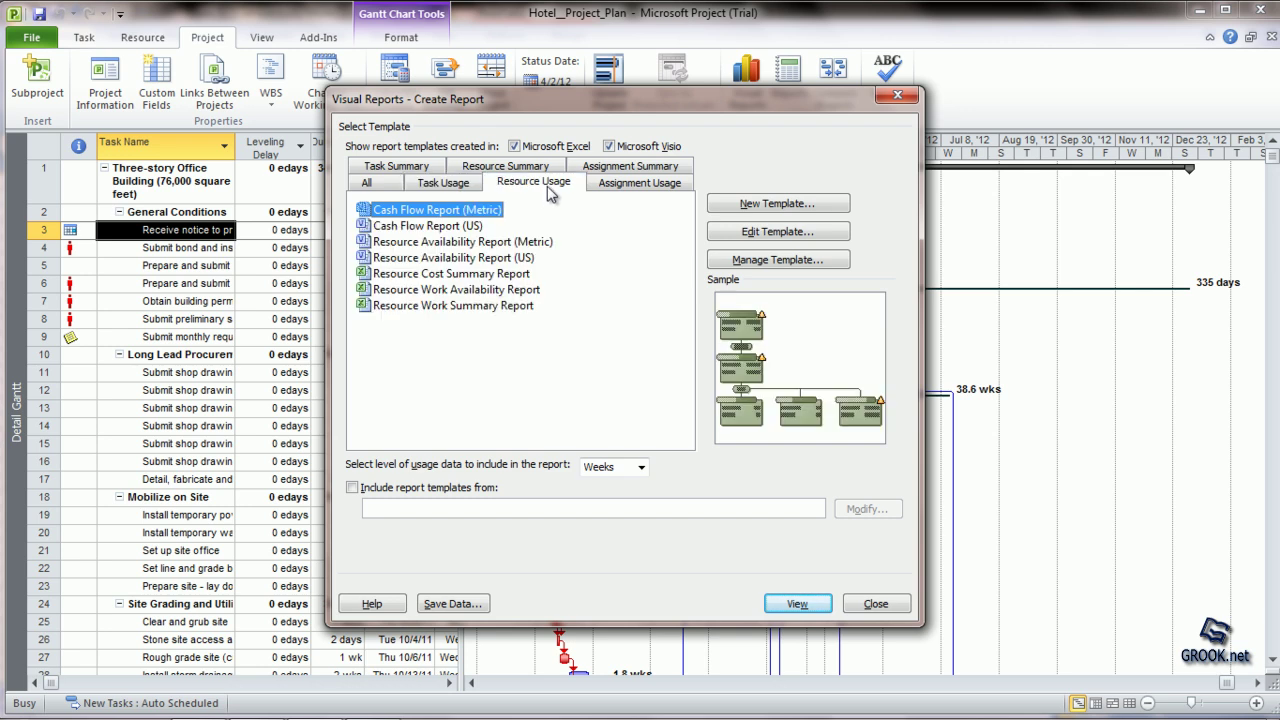
pyautogui.click(622, 190)
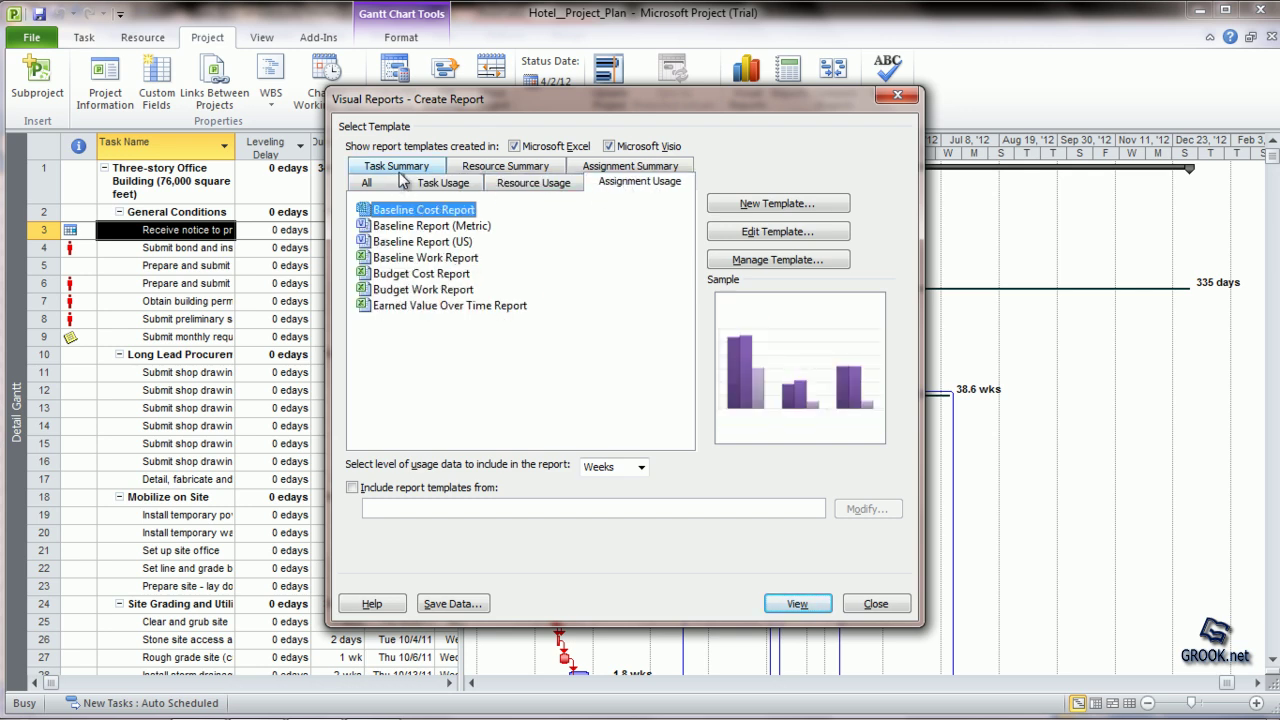
pyautogui.click(418, 168)
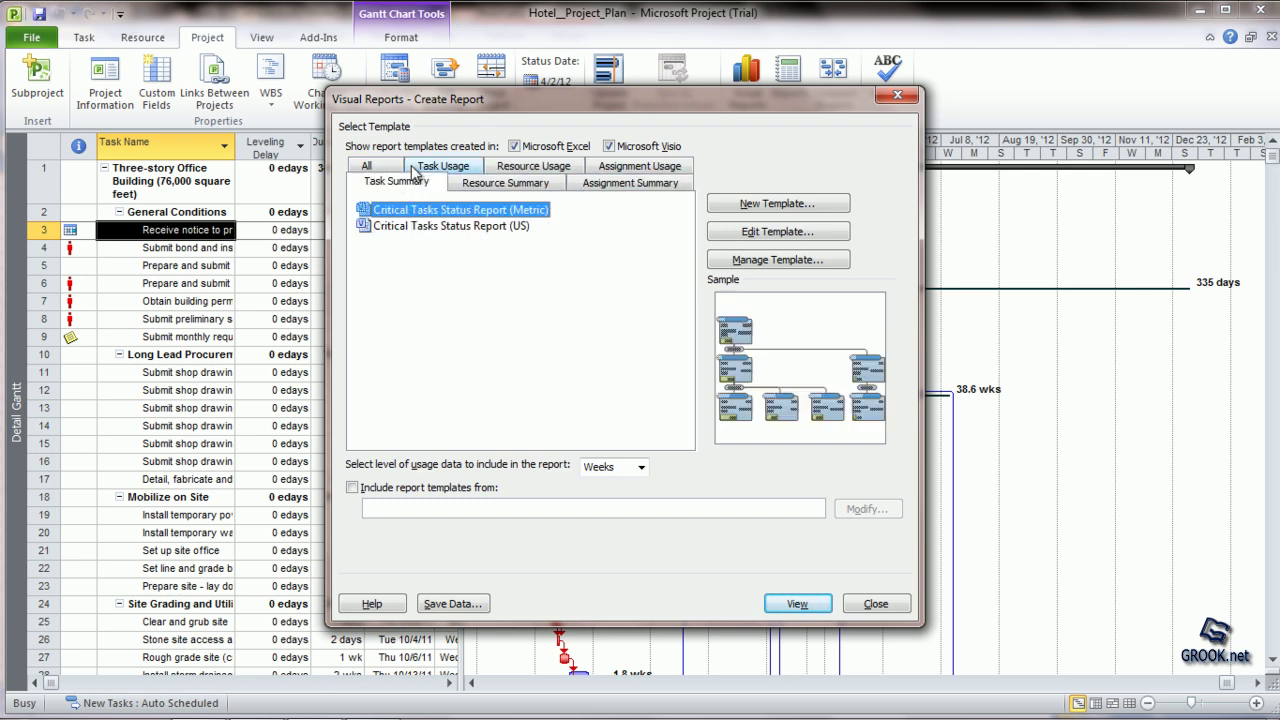
pyautogui.click(487, 189)
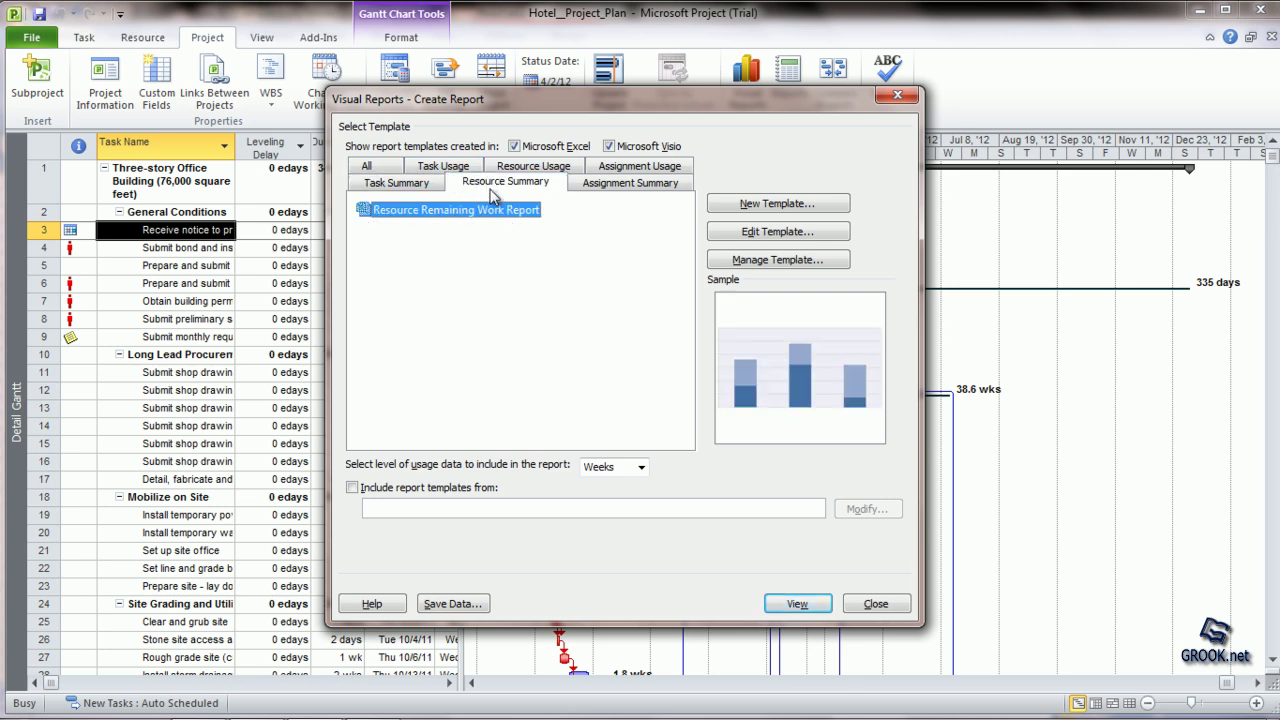
pyautogui.click(640, 185)
pyautogui.click(395, 168)
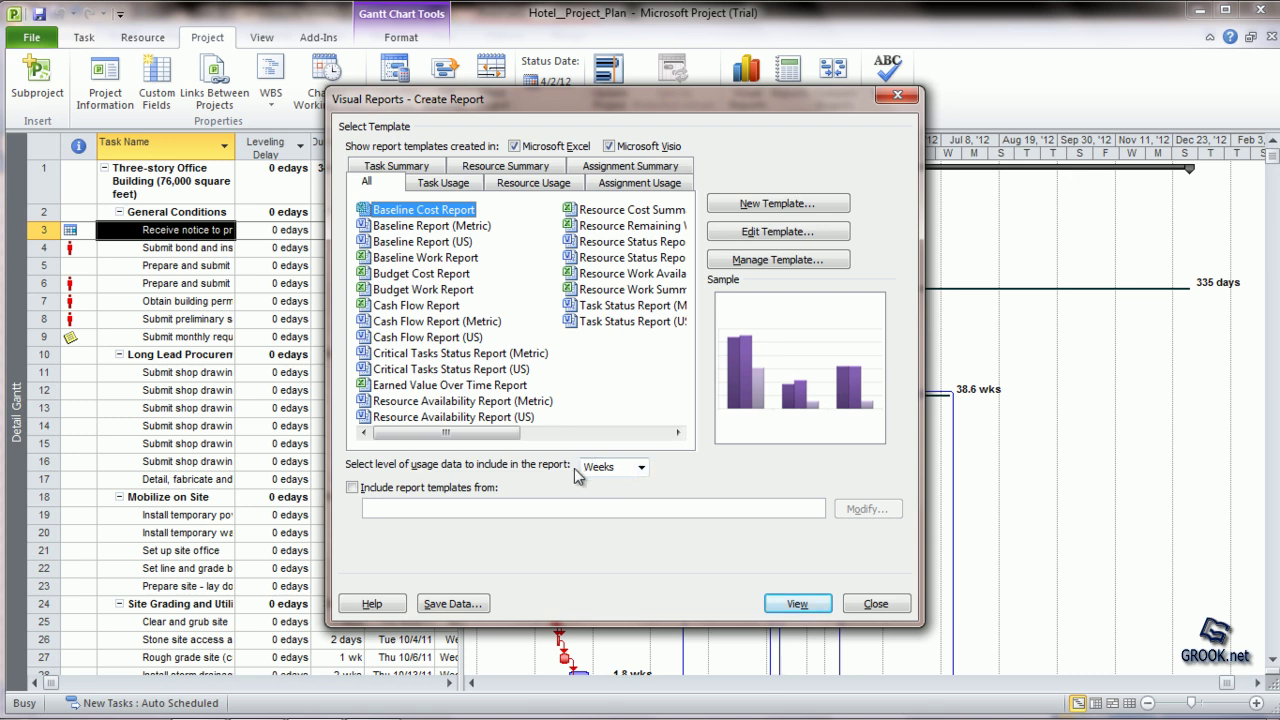
pyautogui.click(210, 704)
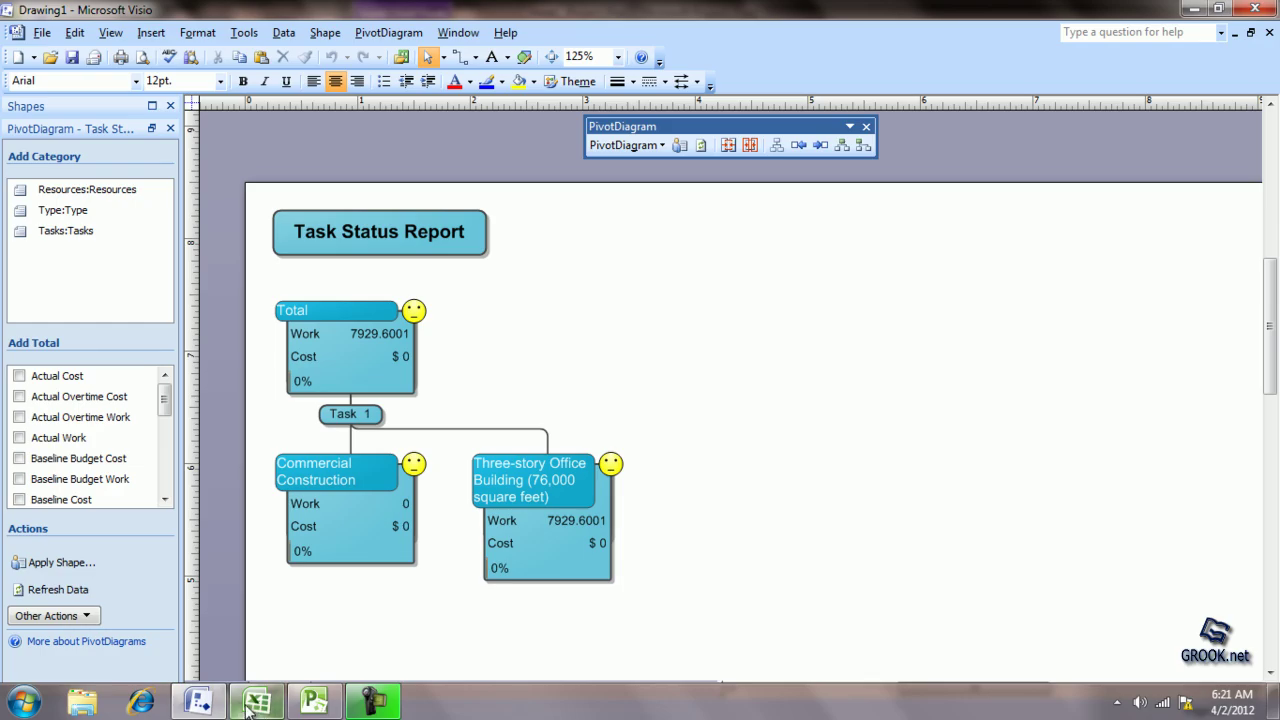
# Switch from the Visio Task Status diagram to the Excel Resource Usage workbook
pyautogui.click(256, 704)
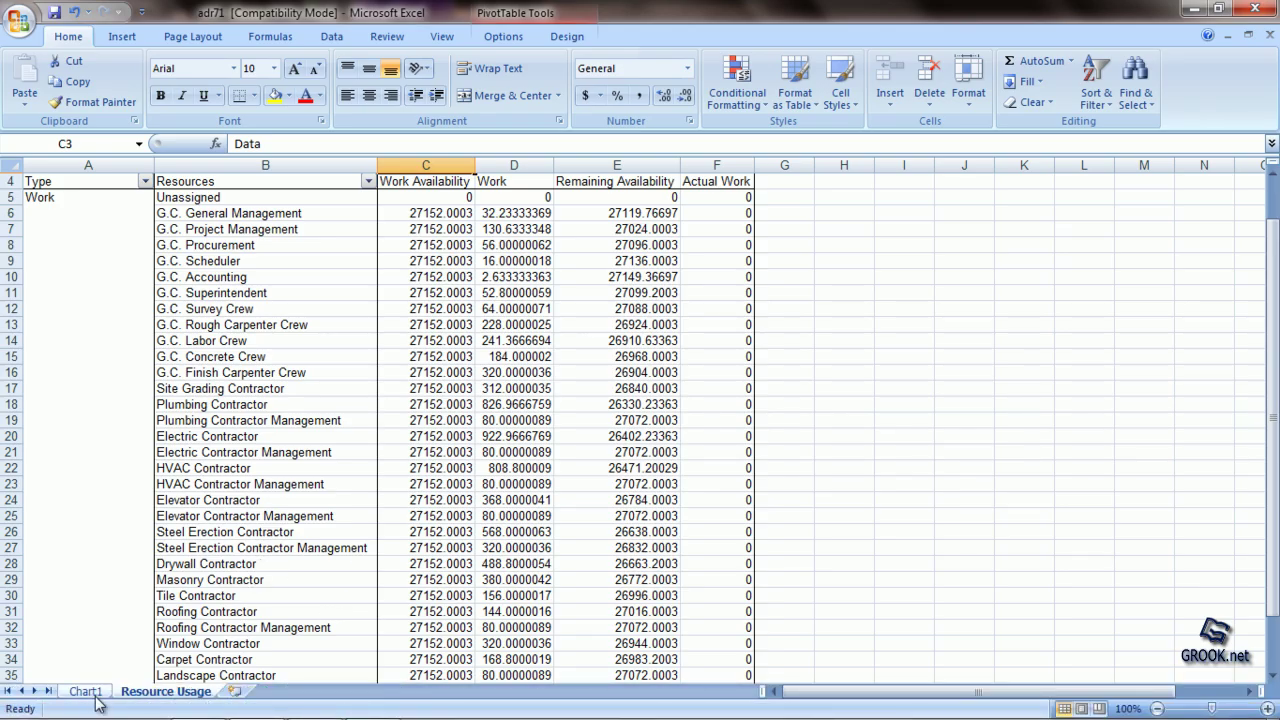
# View the Chart1 Resource Work Summary chart, return to the Resource Usage sheet, then go back to Project
pyautogui.click(86, 691)
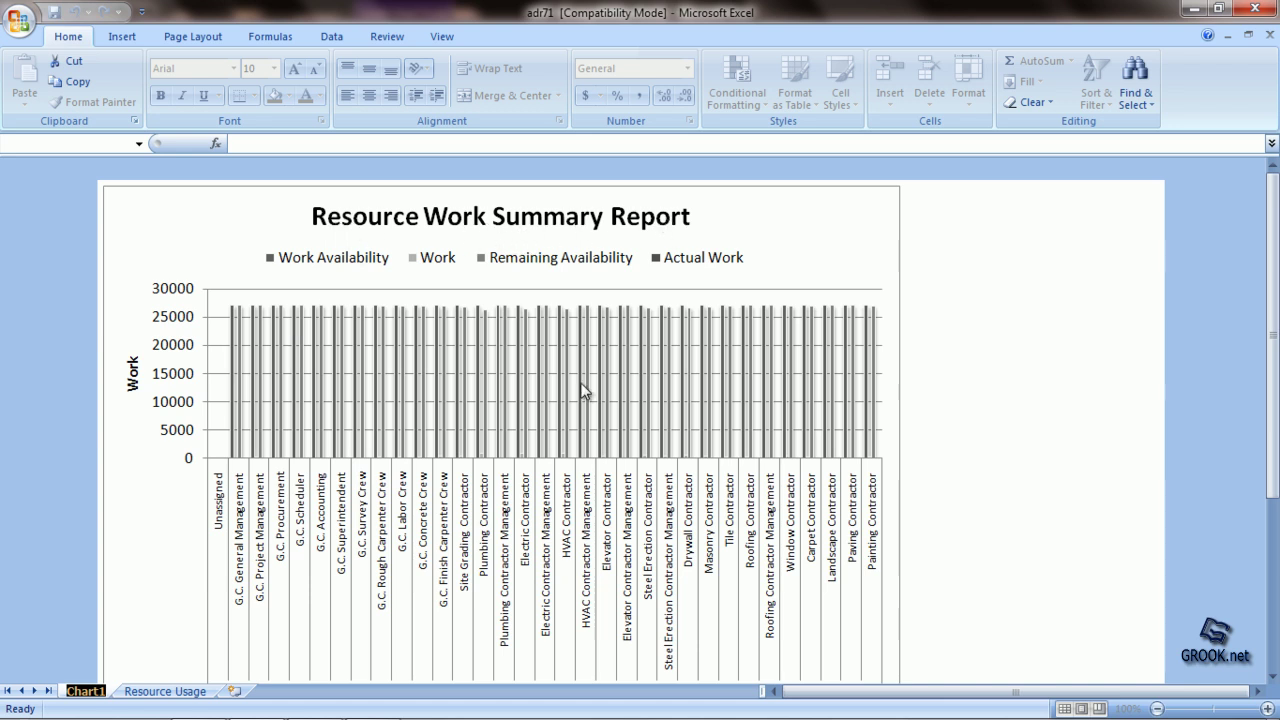
pyautogui.moveTo(172, 697)
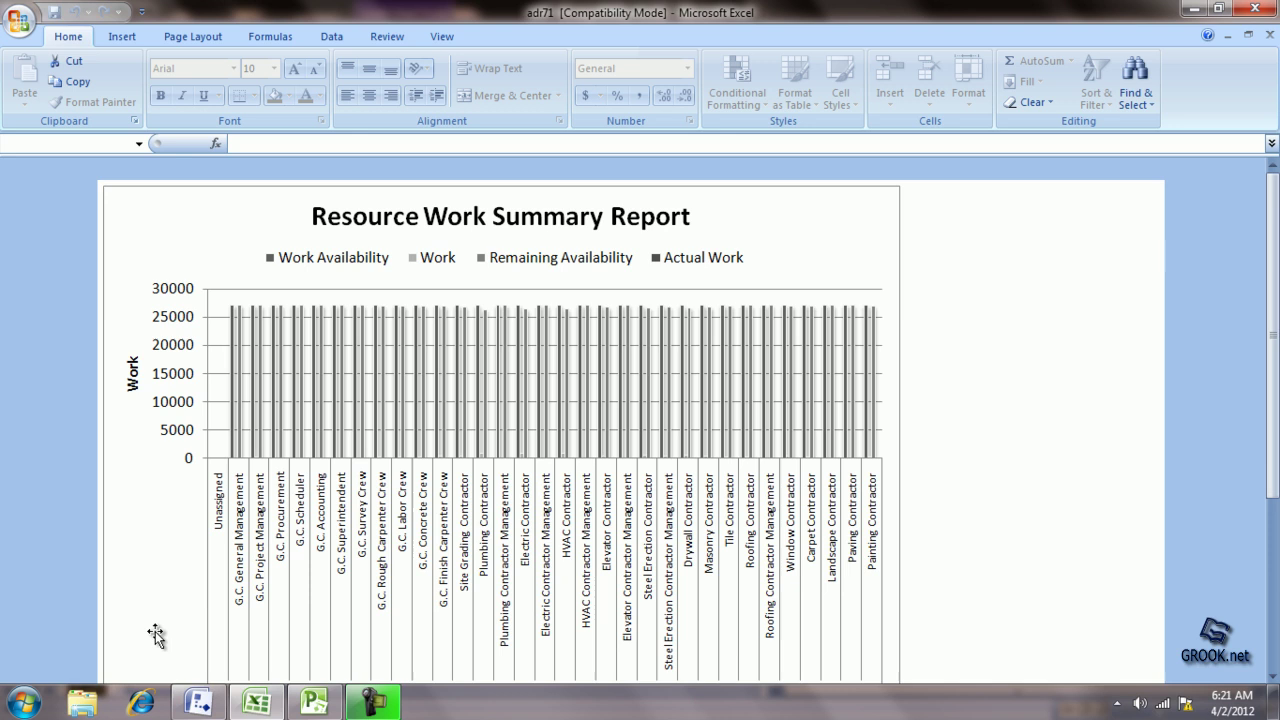
pyautogui.click(165, 691)
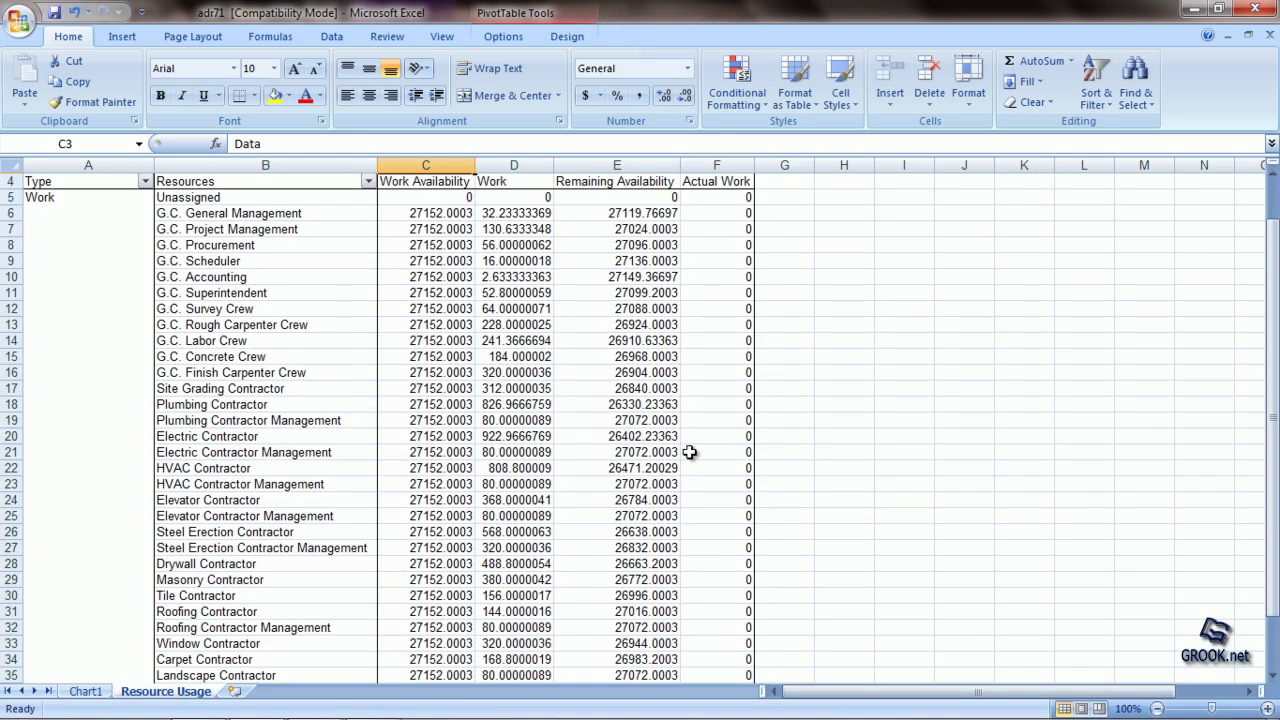
pyautogui.moveTo(702, 487)
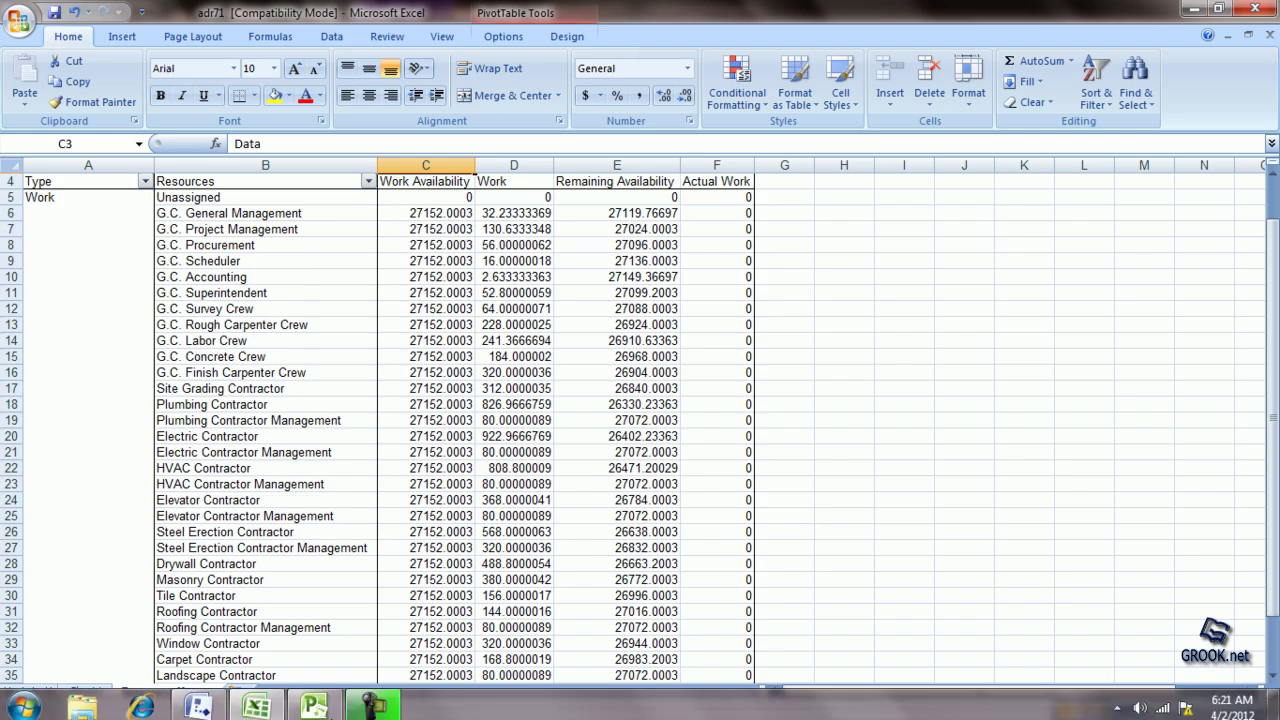
pyautogui.click(322, 706)
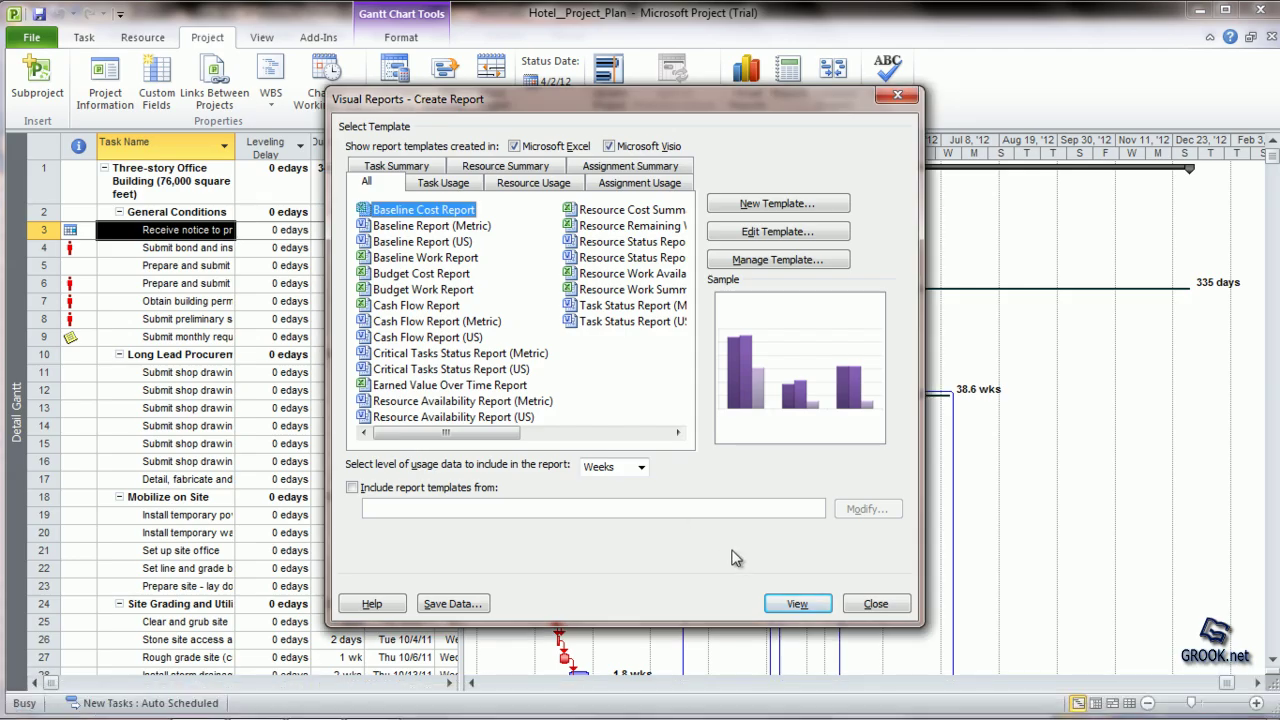
# Close the Visual Reports dialog and dismiss the spelling-check finished message, leaving the hotel Gantt chart showing
pyautogui.click(893, 101)
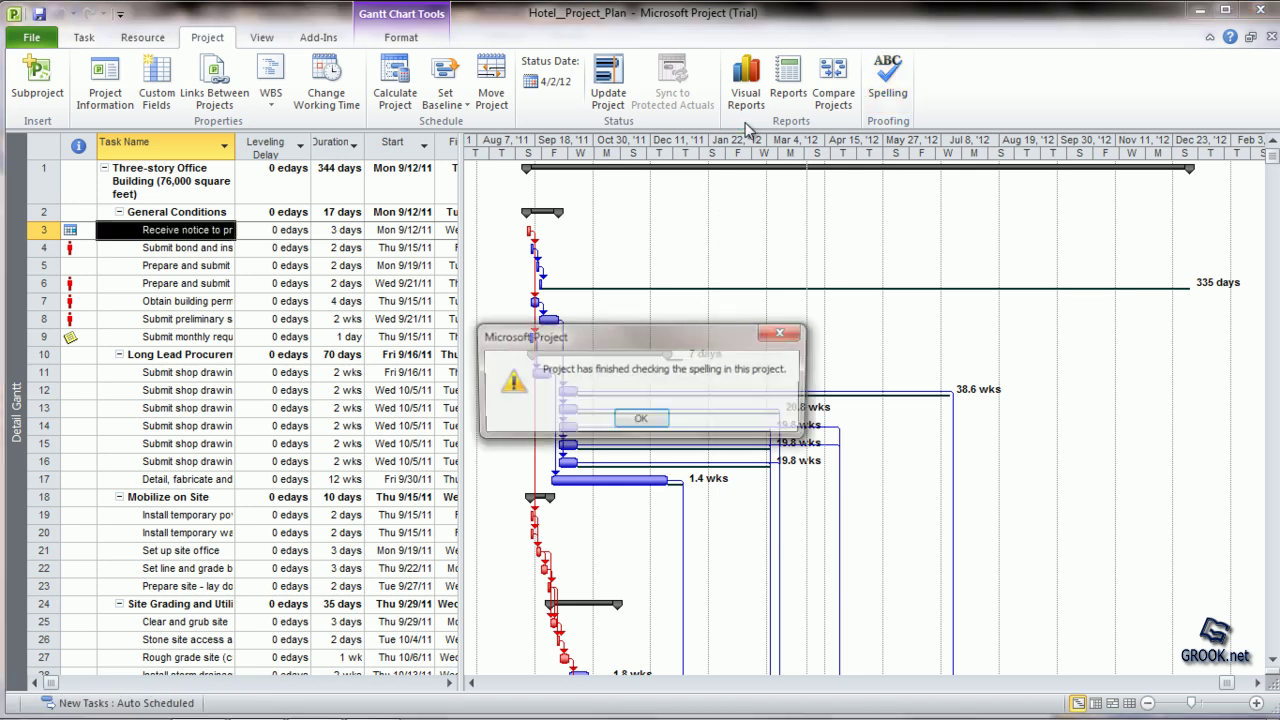
pyautogui.click(780, 333)
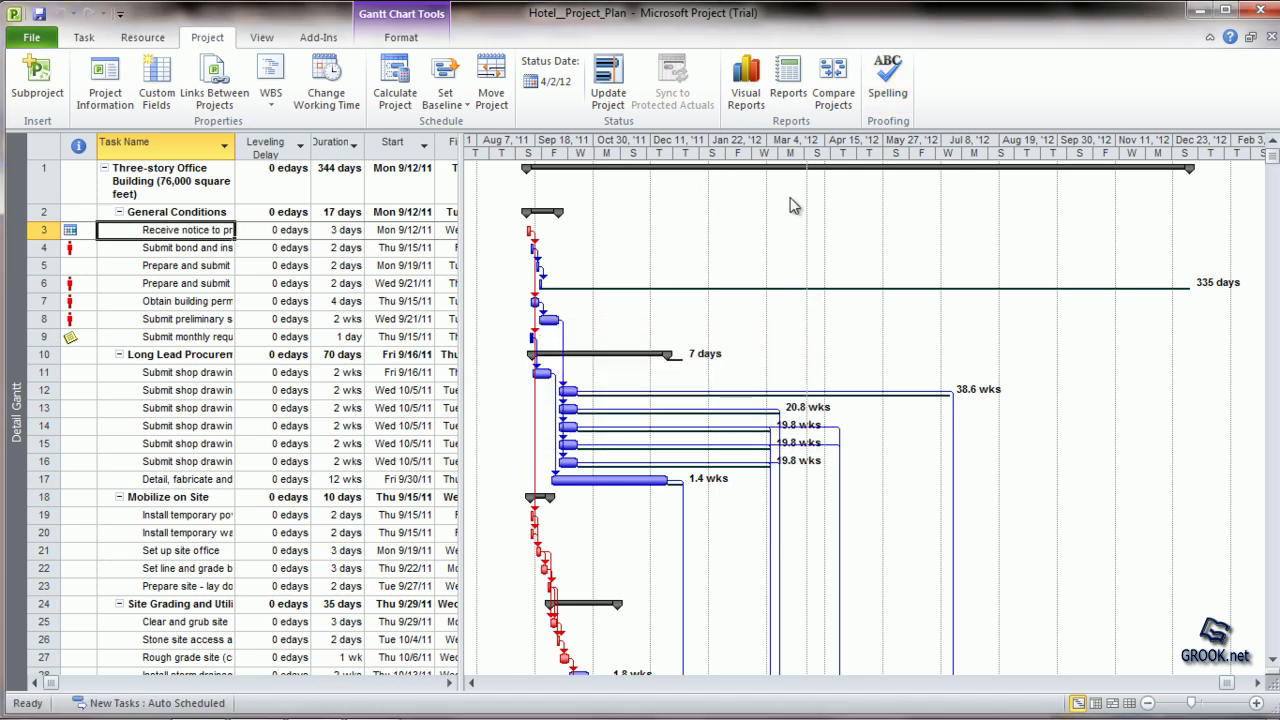
pyautogui.click(835, 100)
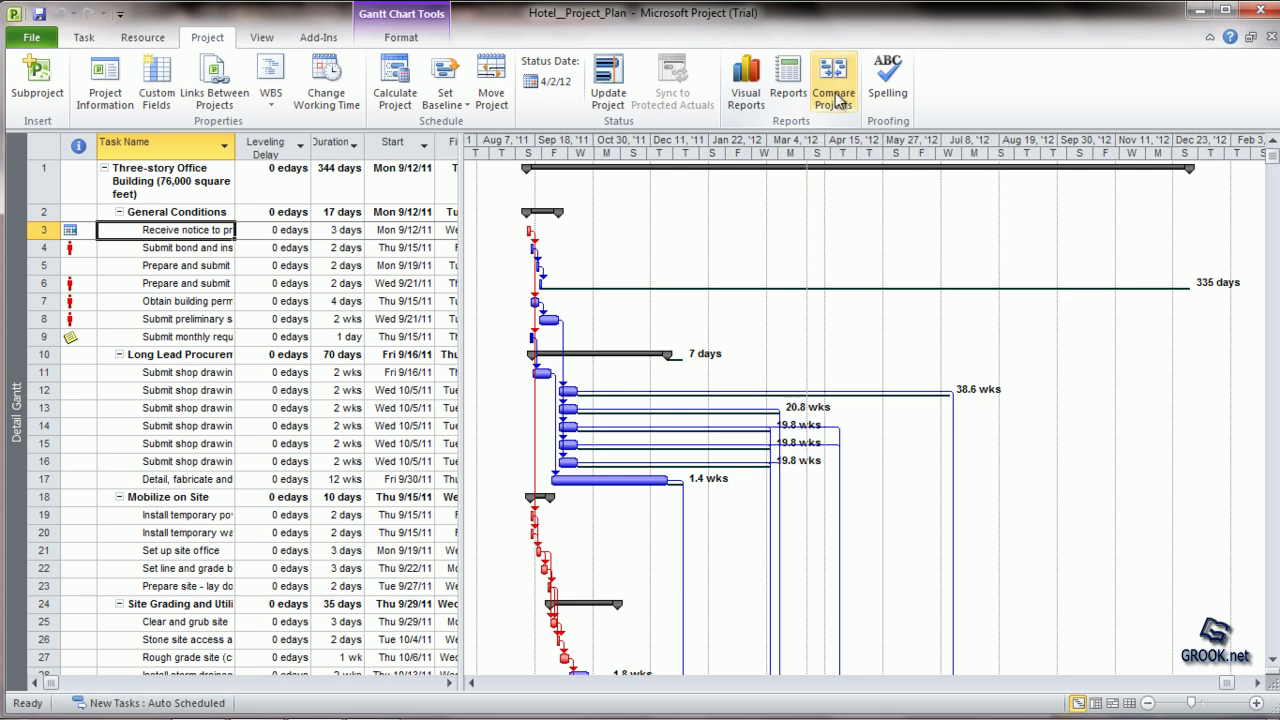
# In Compare Project Versions, pick Hotel__Project_Plan 2 from the Desktop as the previous version
pyautogui.click(838, 100)
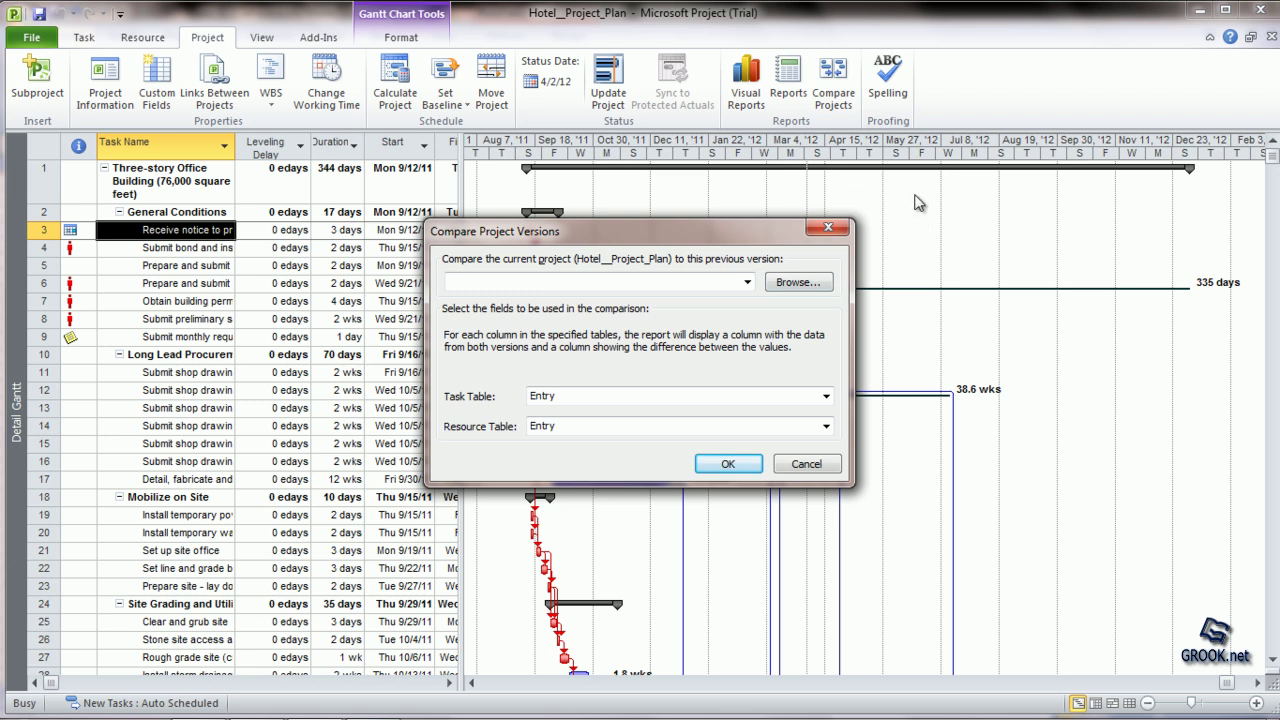
pyautogui.click(798, 283)
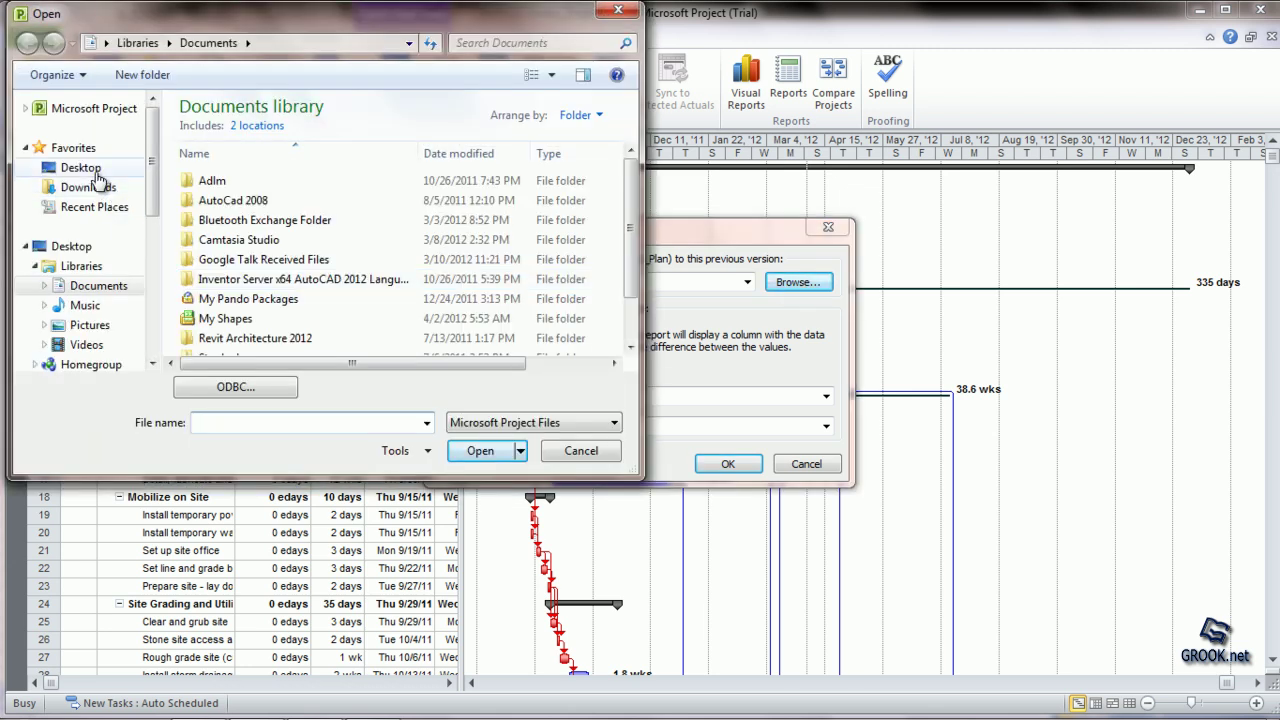
pyautogui.click(97, 175)
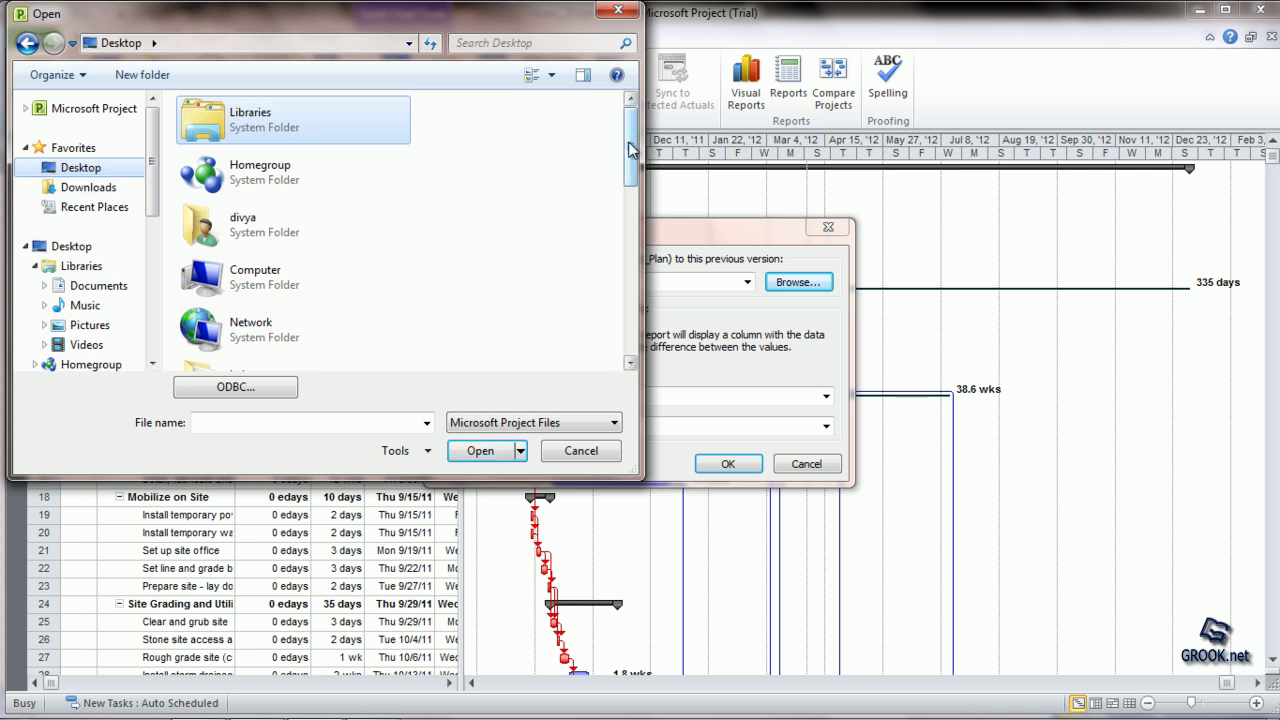
pyautogui.moveTo(631, 149); pyautogui.dragTo(631, 300)
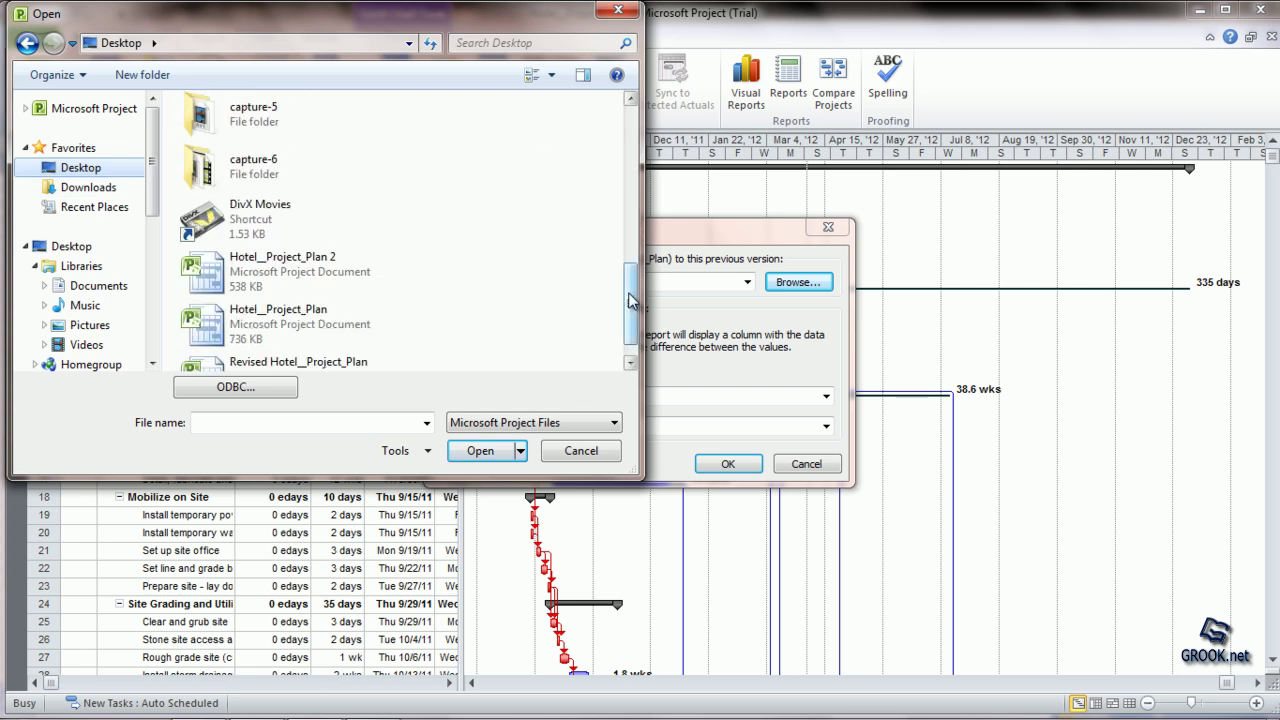
pyautogui.doubleClick(297, 276)
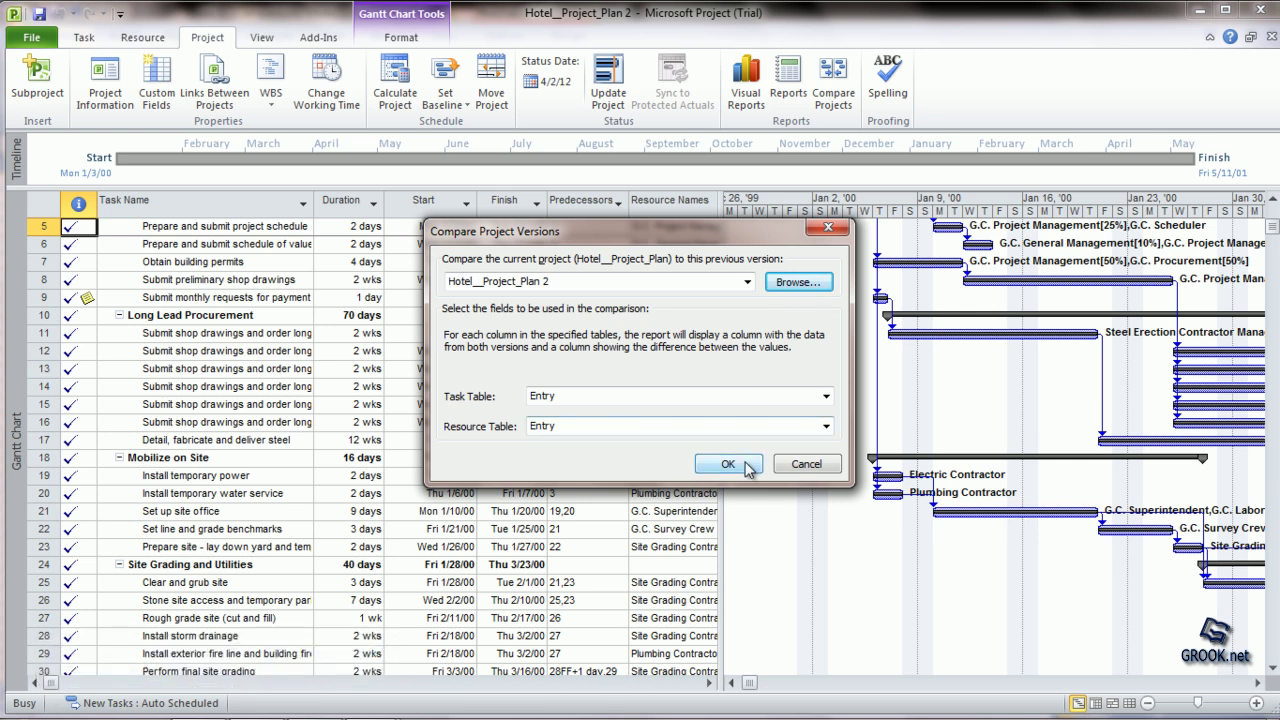
# Generate the Comparison Report showing 344 versus 355 days (-11d), then open the Timescale settings
pyautogui.click(728, 464)
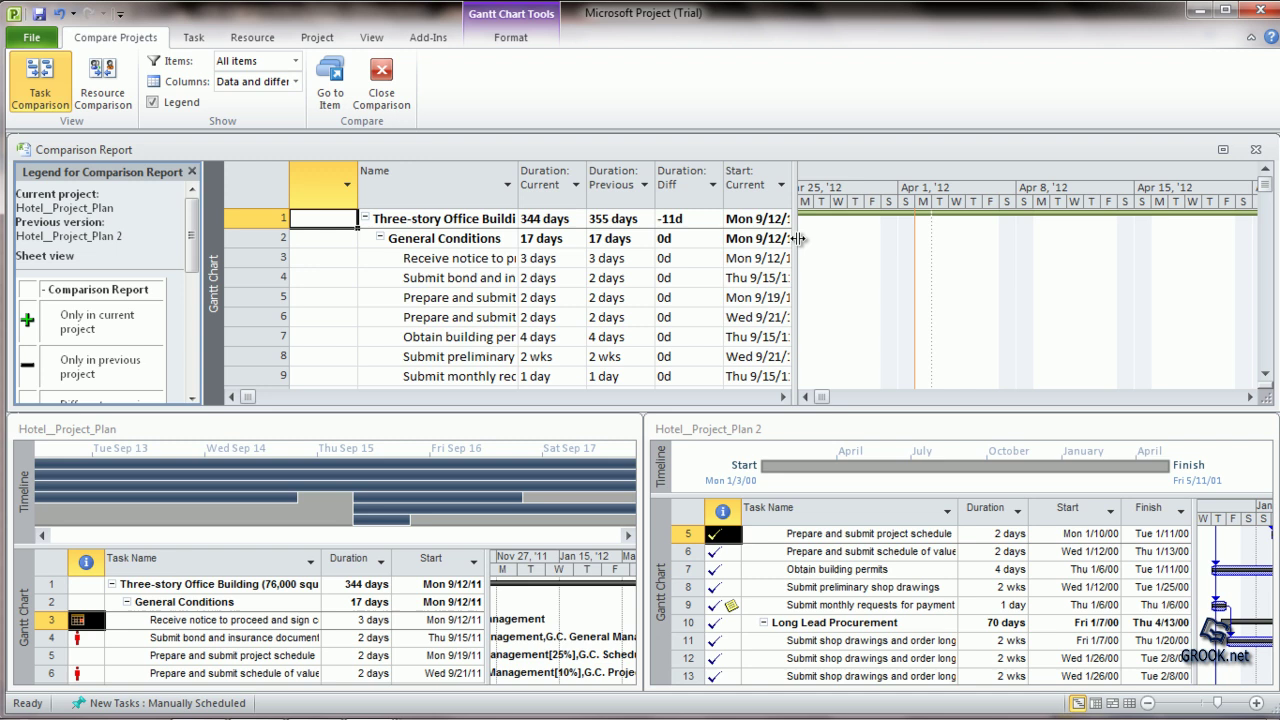
pyautogui.doubleClick(874, 240)
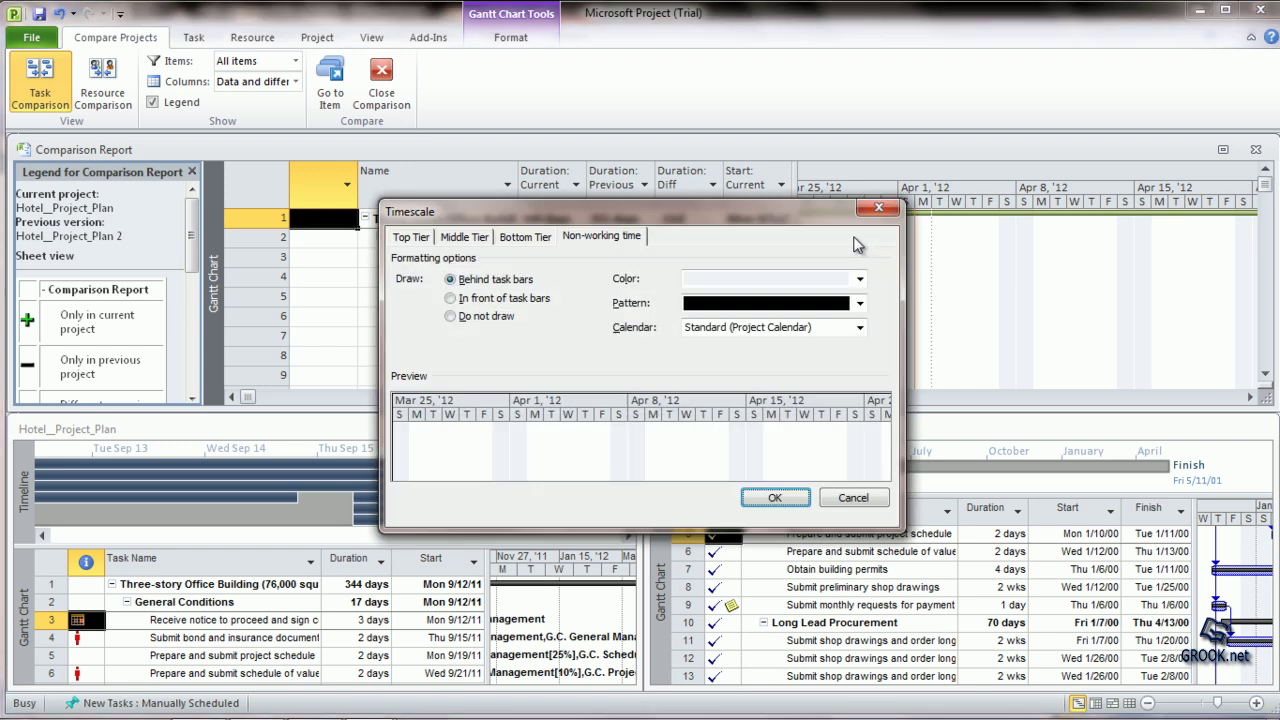
pyautogui.click(878, 210)
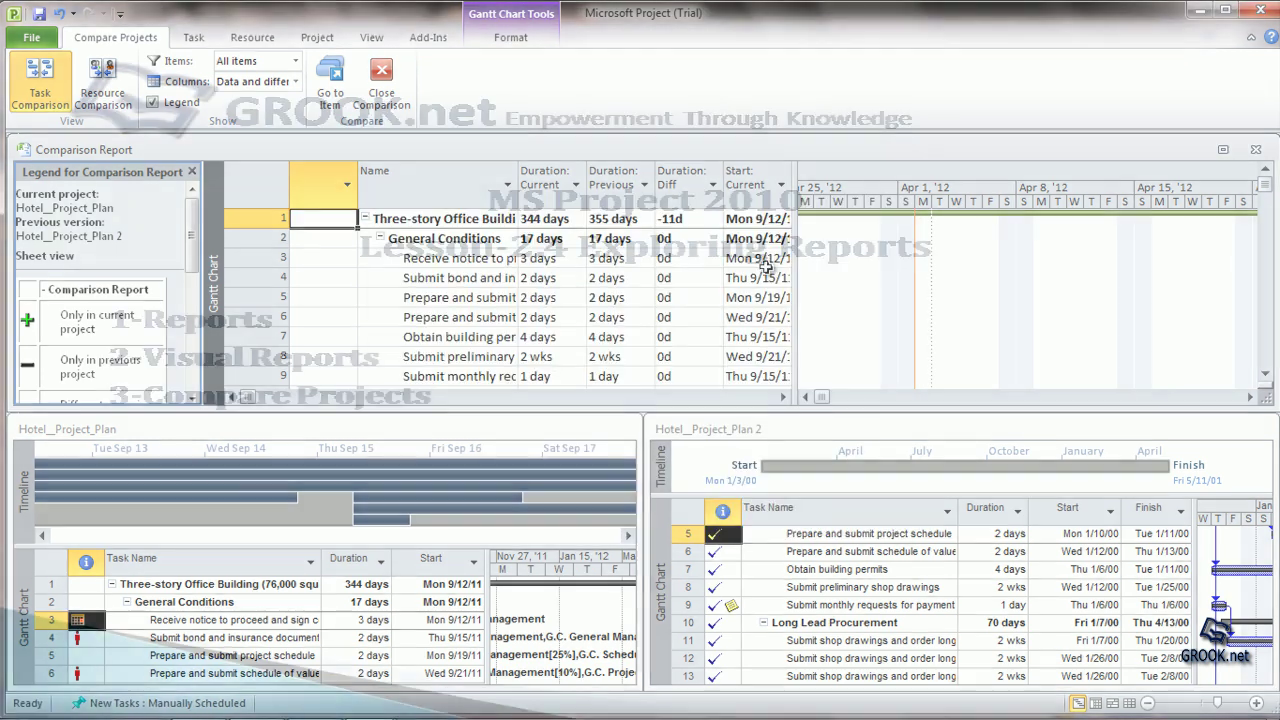